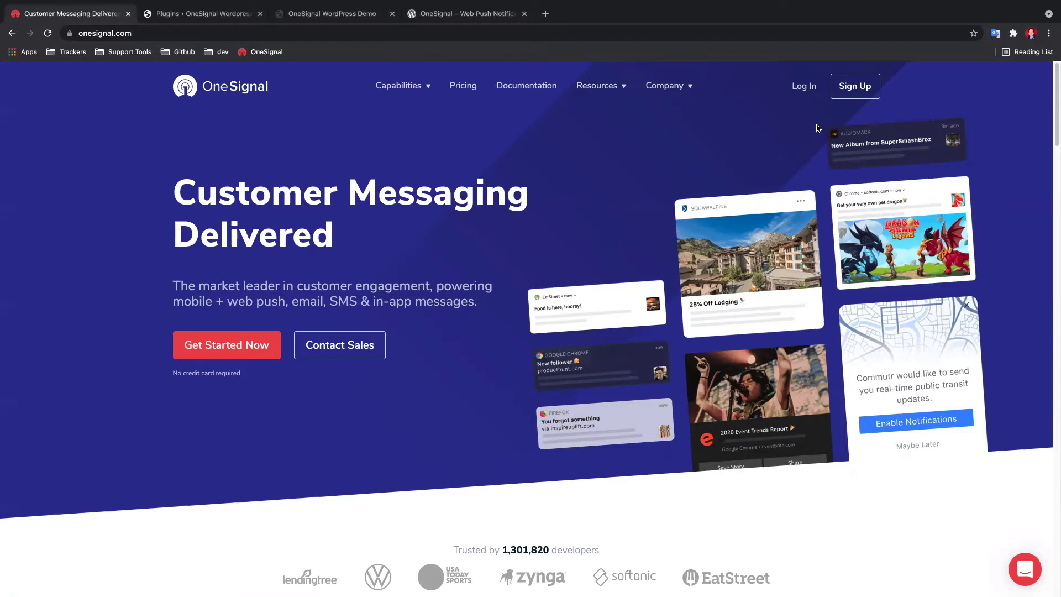
# Step: Sign in to OneSignal using the Google login option
pyautogui.click(808, 92)
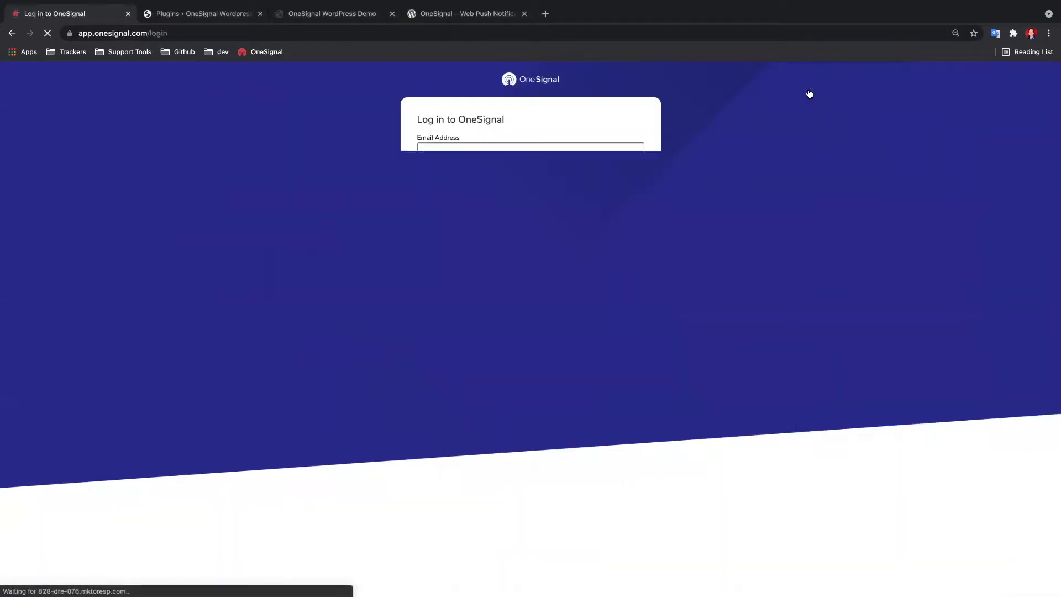
pyautogui.click(473, 300)
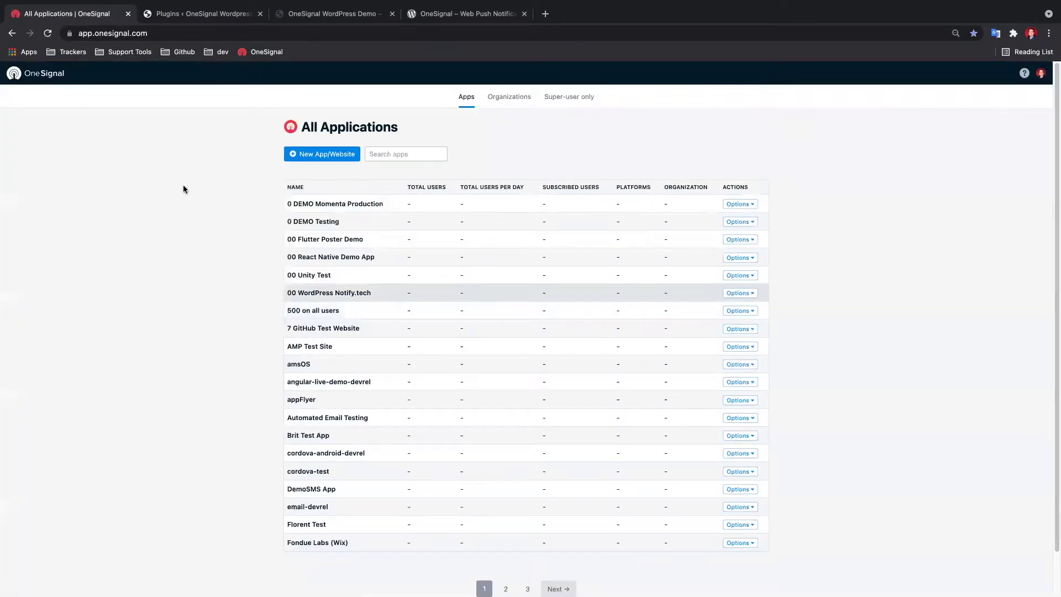
# Step: Create a Web app named 'WordPress Website' using the WordPress plugin integration
pyautogui.click(336, 155)
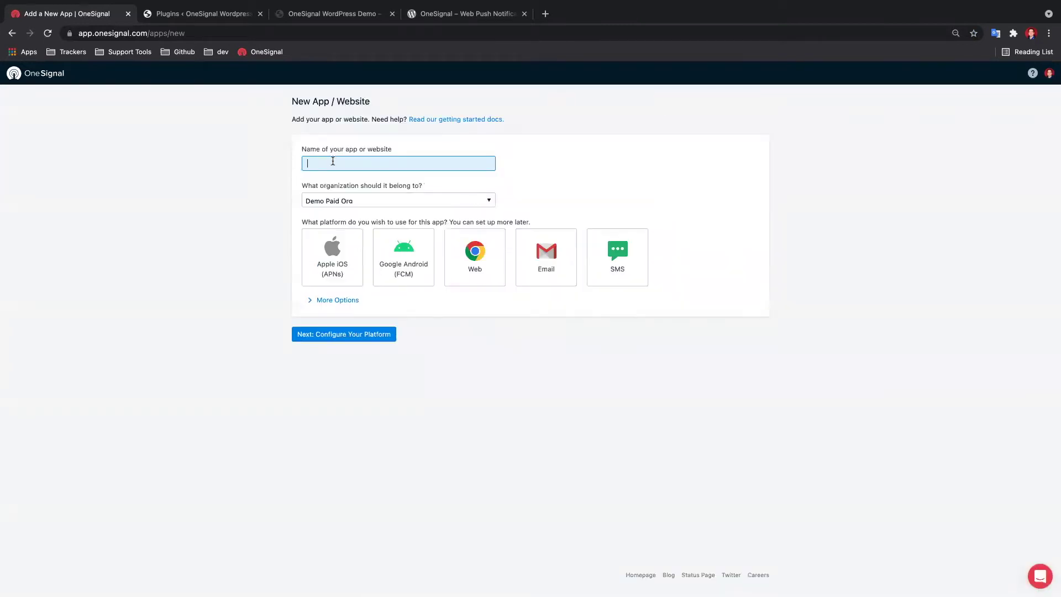
pyautogui.write('WordPress Website')
pyautogui.click(474, 248)
pyautogui.click(347, 334)
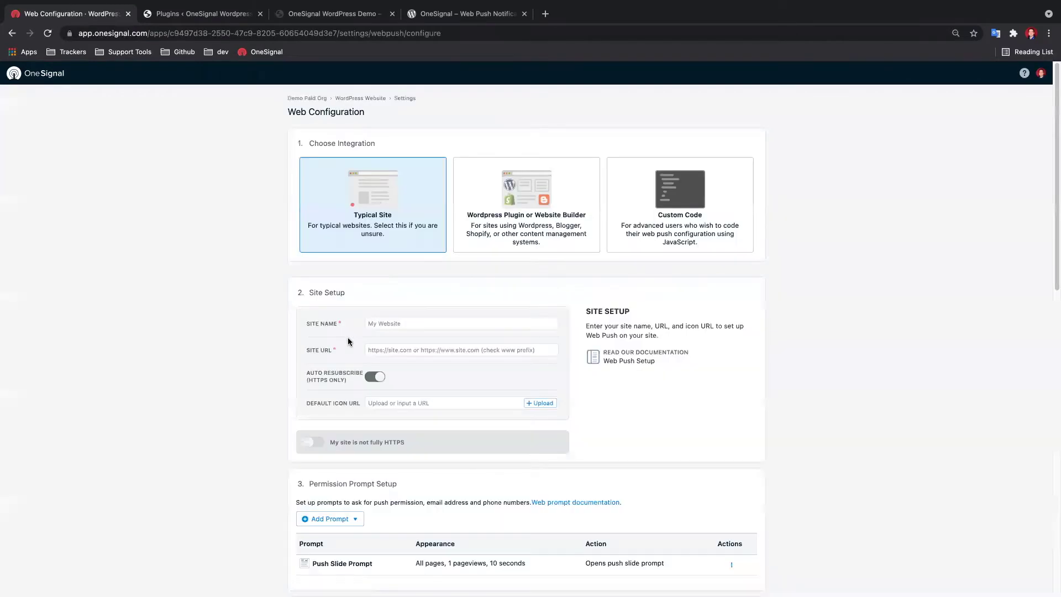
pyautogui.click(470, 237)
pyautogui.click(356, 292)
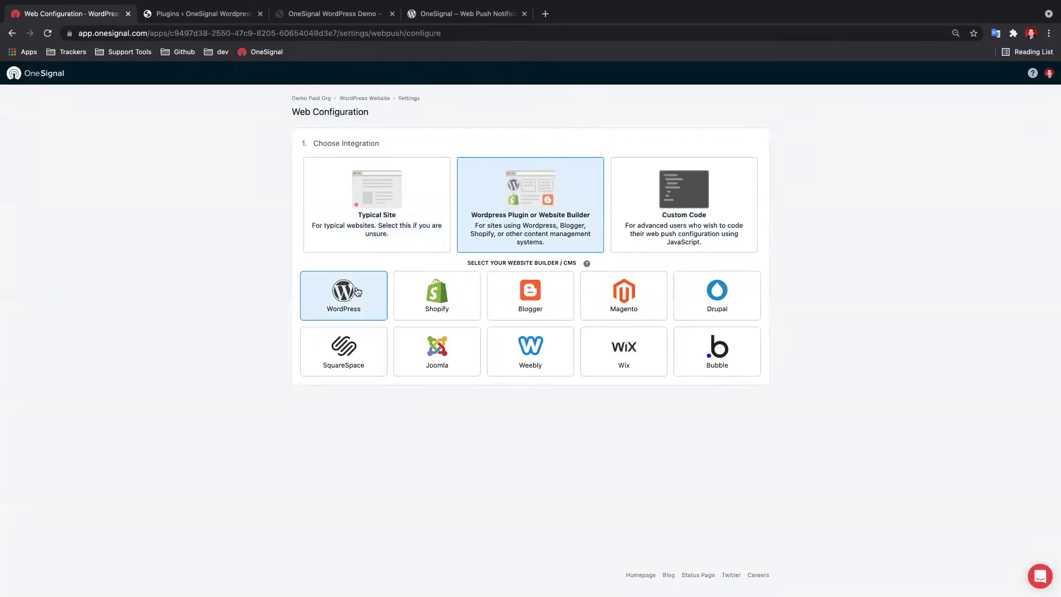
pyautogui.click(393, 447)
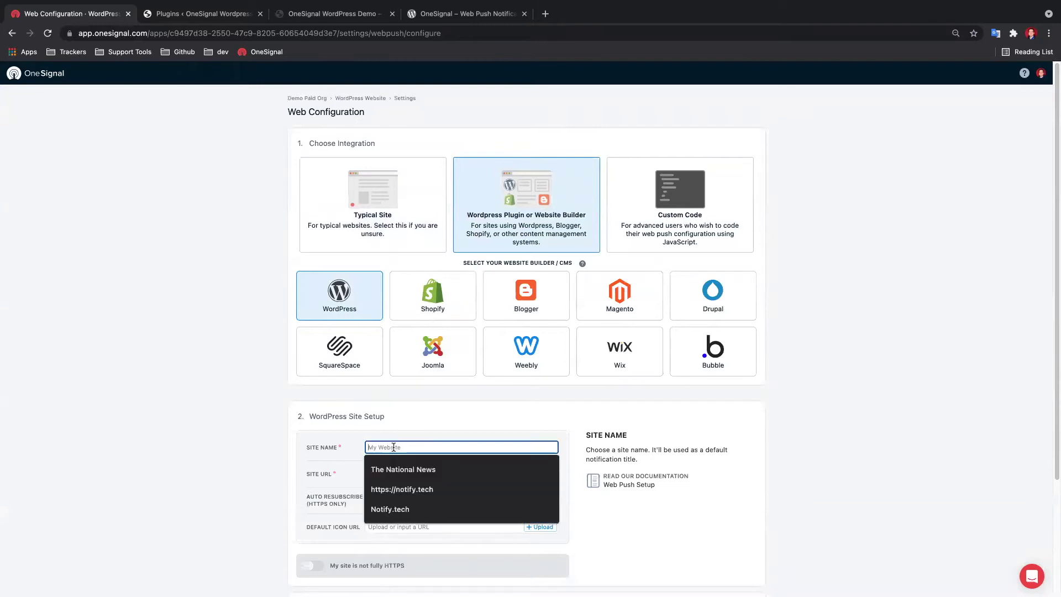
pyautogui.write('Not')
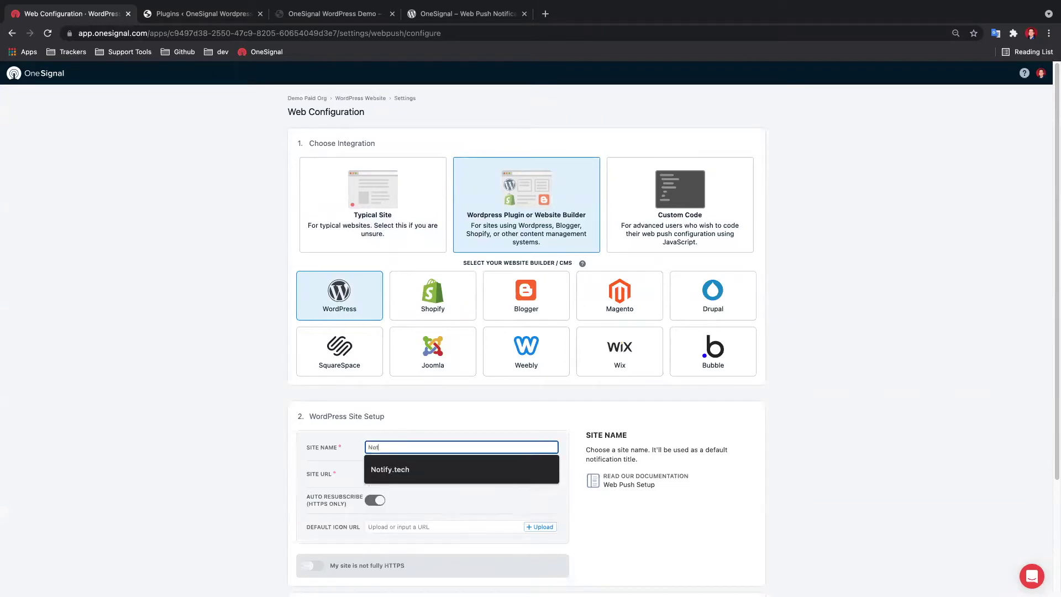
pyautogui.write('ify.tech')
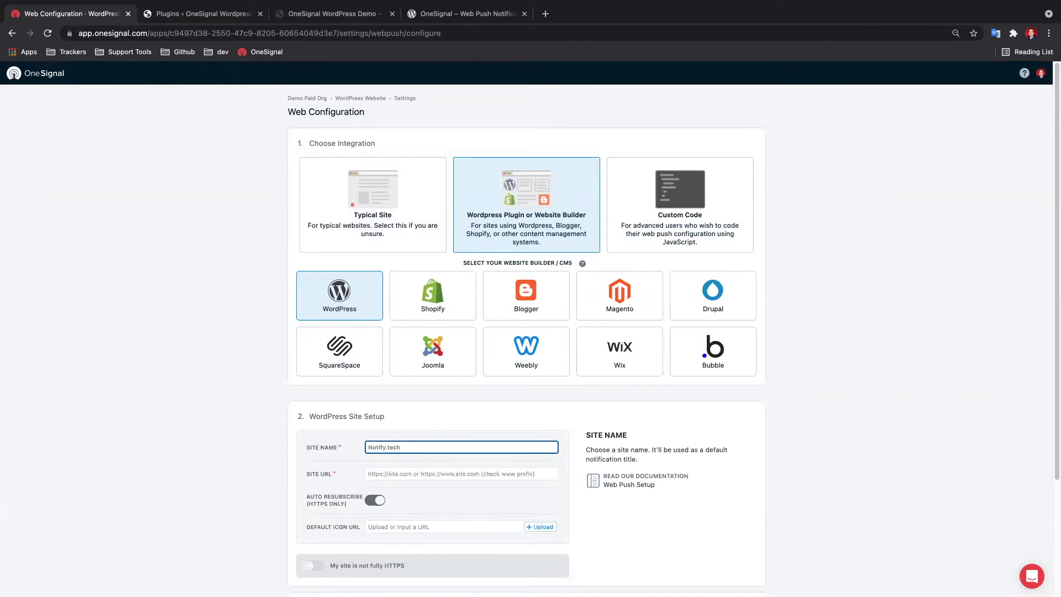
pyautogui.click(418, 474)
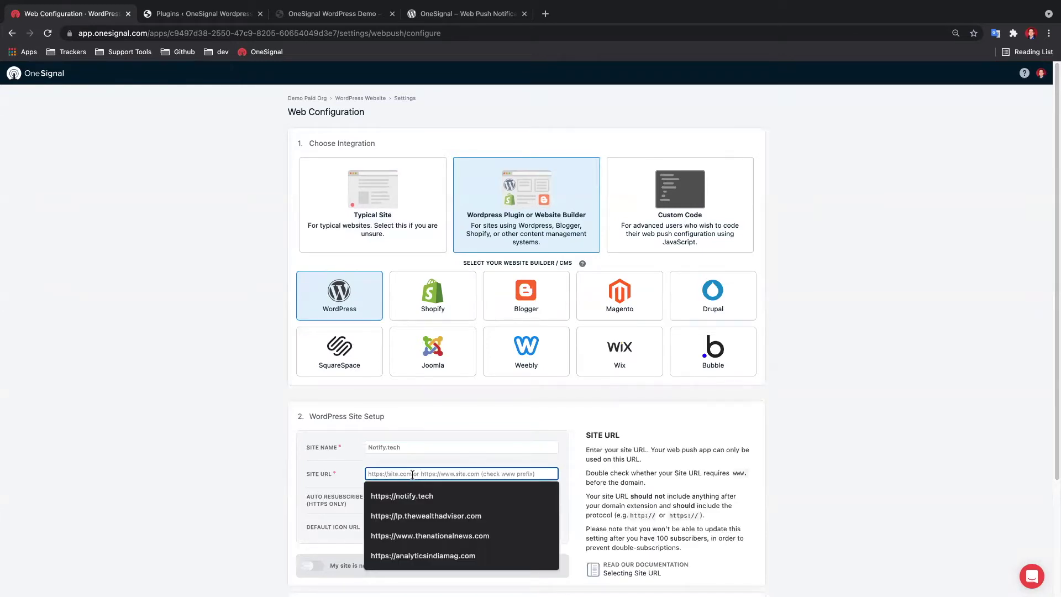
pyautogui.write('https://')
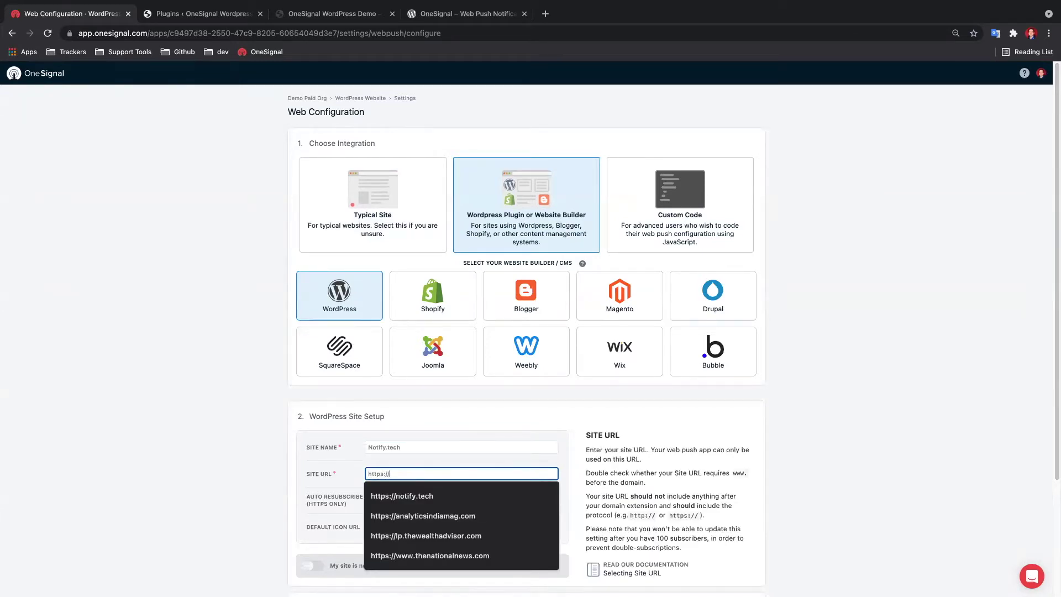
pyautogui.write('notify.tech')
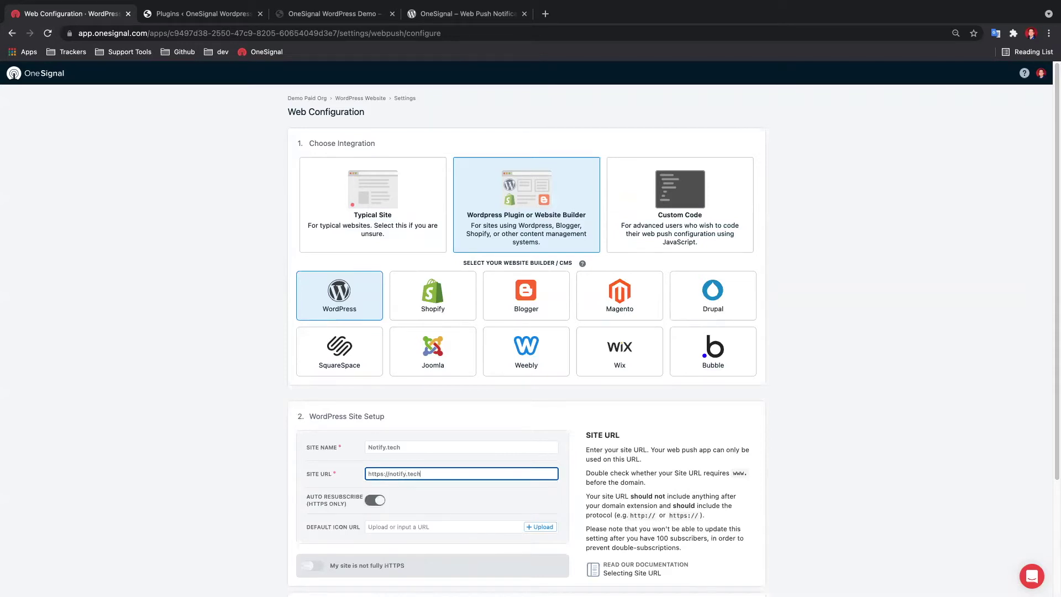
pyautogui.scroll(-1, 526, 340)
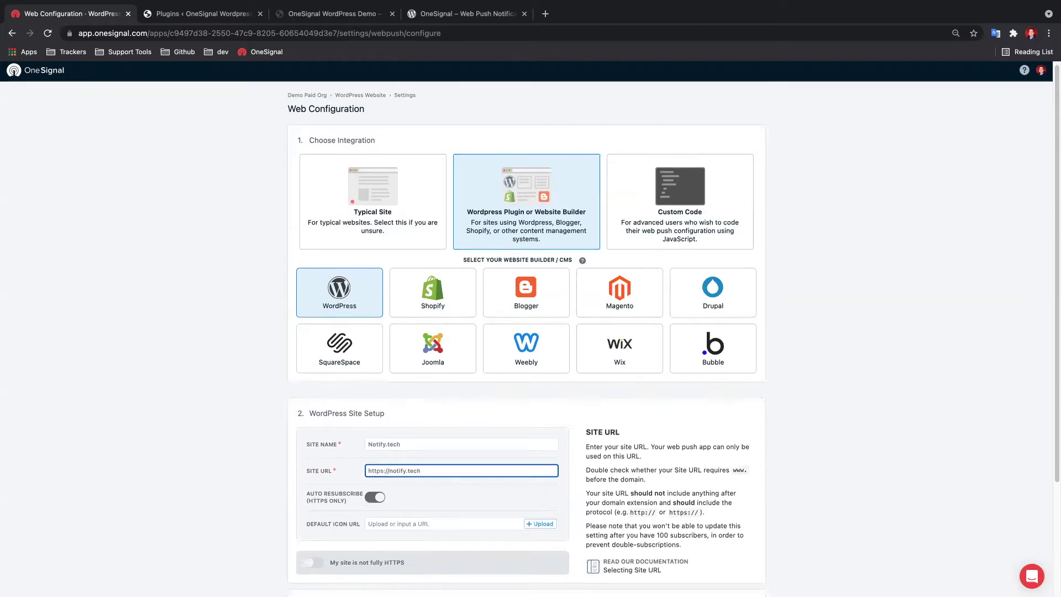
# Step: Upload the OneSignal logo PNG as the default notification icon
pyautogui.scroll(-2, 539, 473)
pyautogui.click(540, 470)
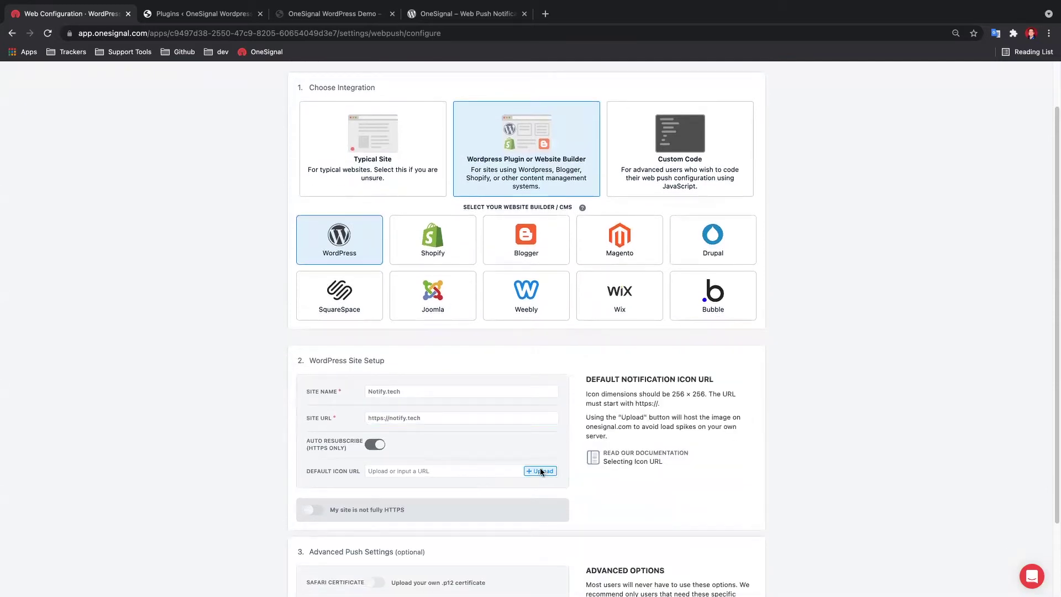
pyautogui.click(589, 348)
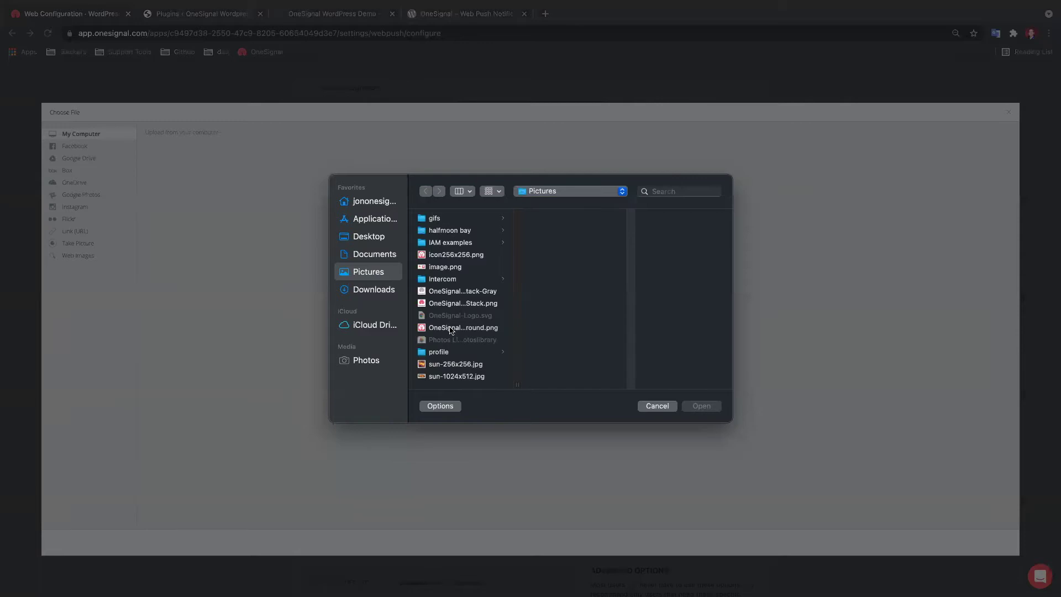
pyautogui.click(453, 327)
pyautogui.click(698, 406)
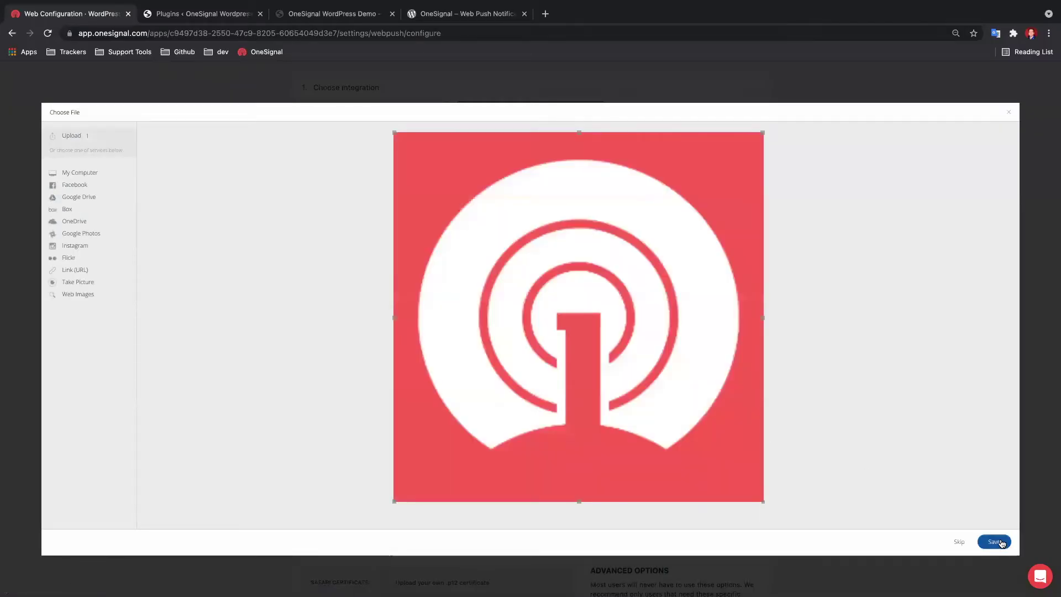
pyautogui.click(994, 542)
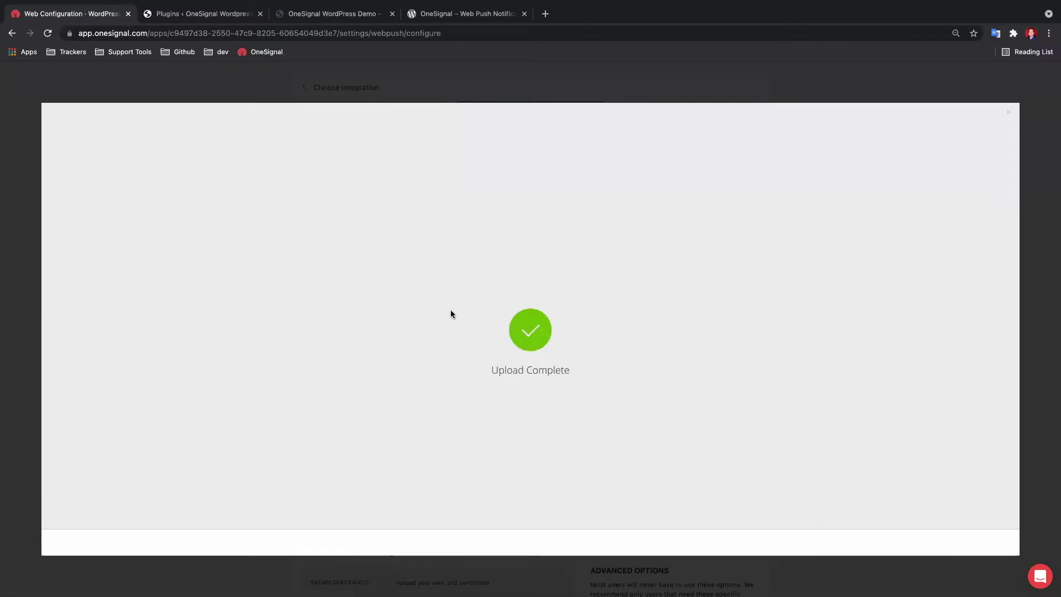
pyautogui.scroll(-3, 452, 350)
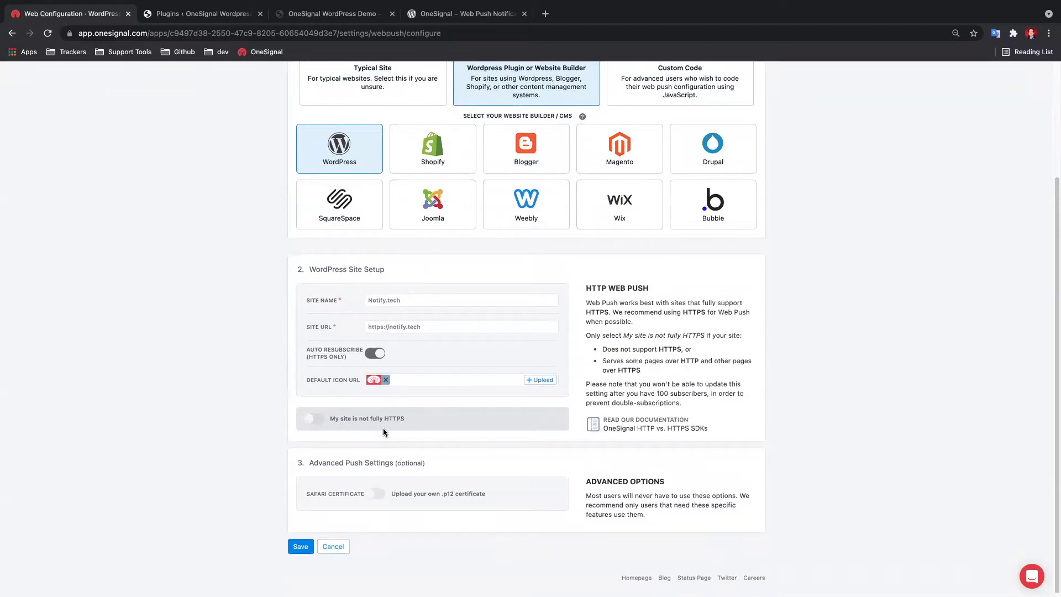
# Step: Try the not-fully-HTTPS option with label 'notify', then switch it back off
pyautogui.click(312, 424)
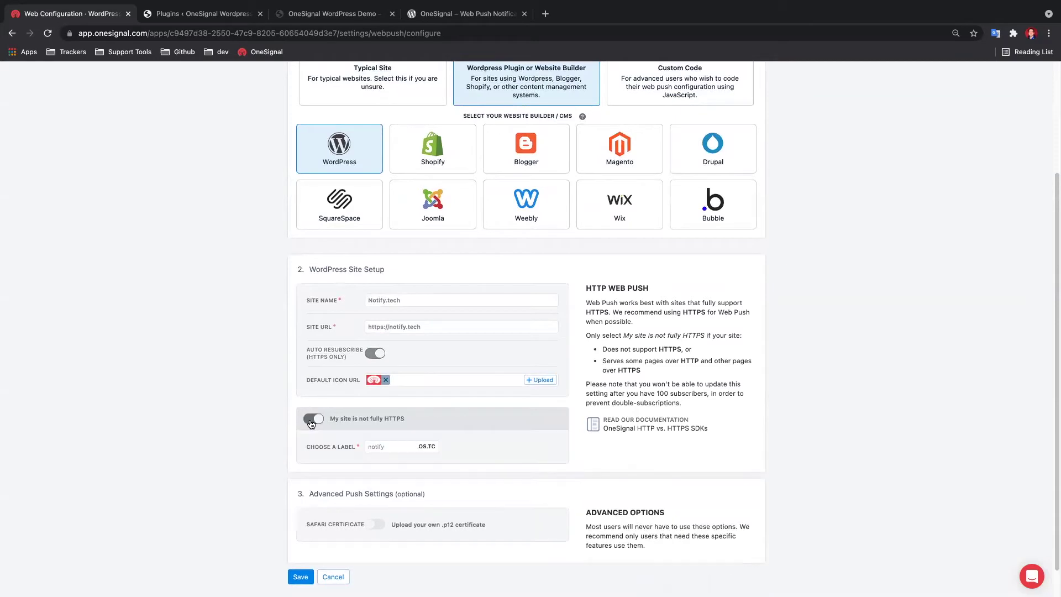
pyautogui.click(374, 446)
pyautogui.write('notify')
pyautogui.click(450, 451)
pyautogui.click(316, 420)
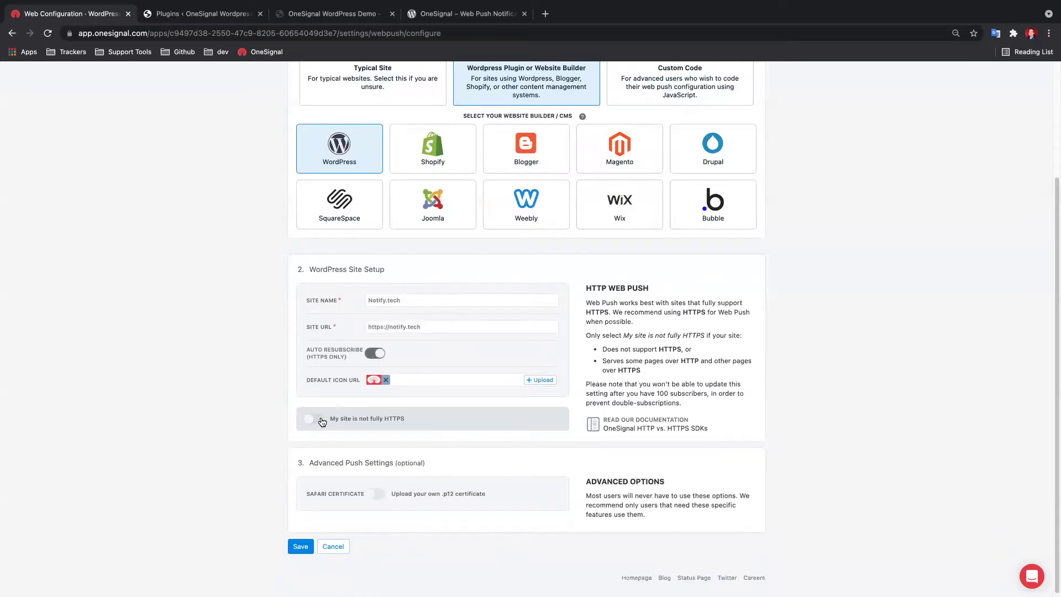
# Step: Leave the custom Safari certificate option off and save the web configuration
pyautogui.click(373, 496)
pyautogui.scroll(-2, 373, 496)
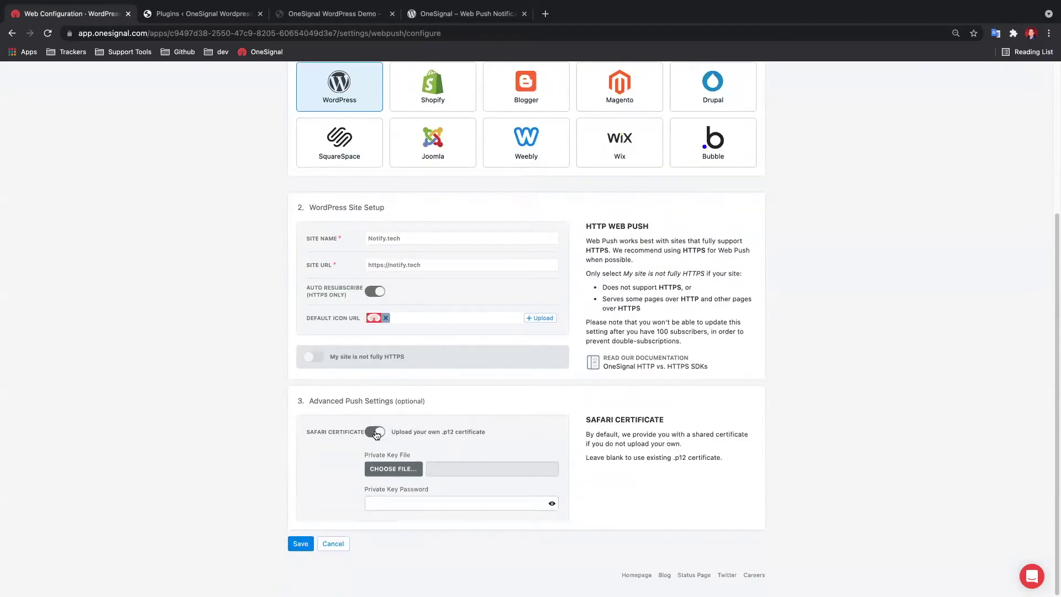
pyautogui.click(375, 431)
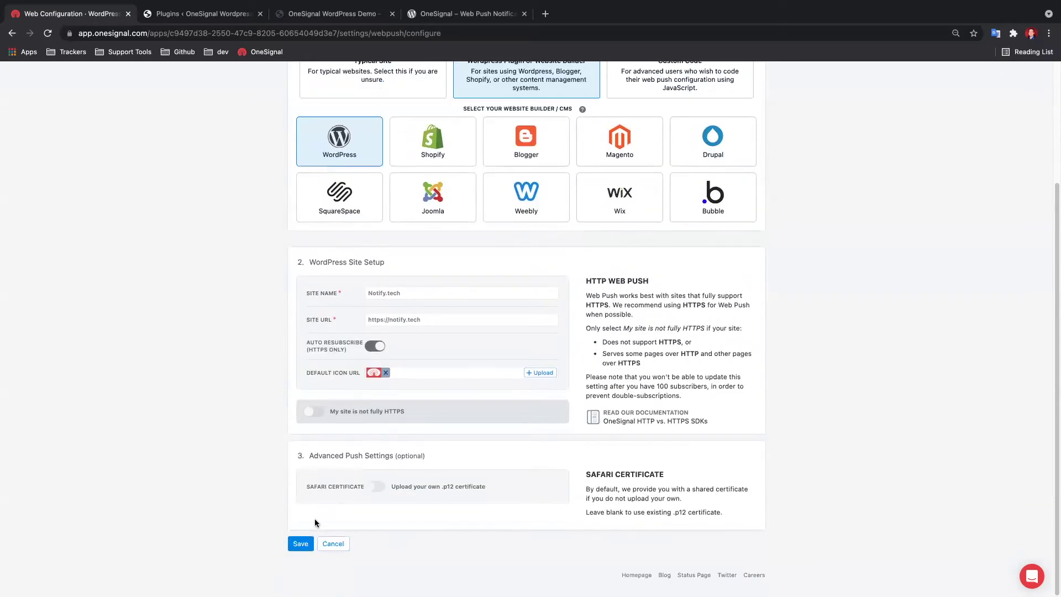
pyautogui.click(300, 544)
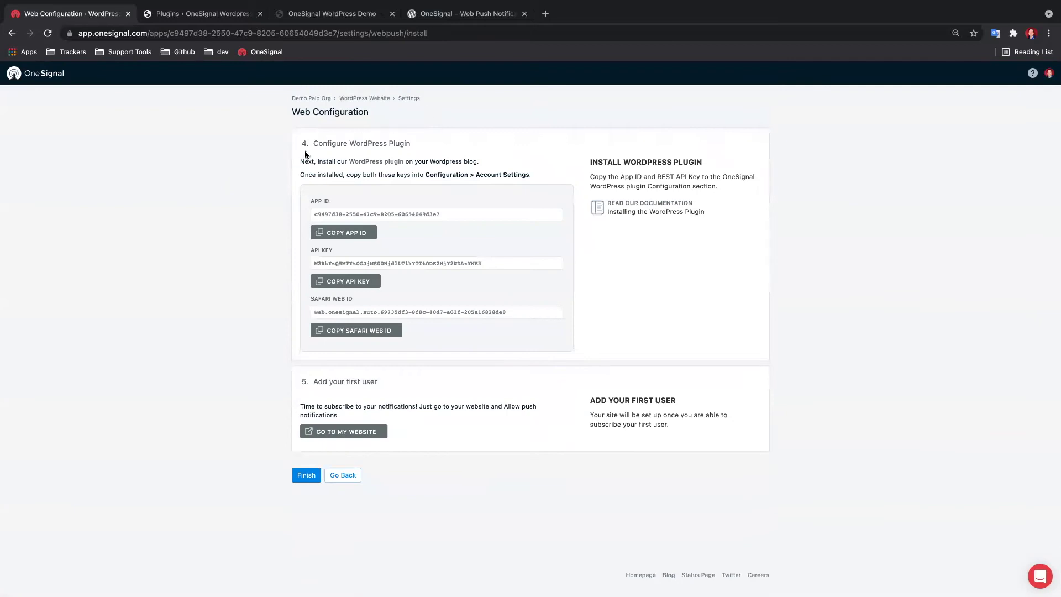
# Step: Search plugins for 'OneSignal', then install and activate OneSignal – Web Push Notifications
pyautogui.click(202, 14)
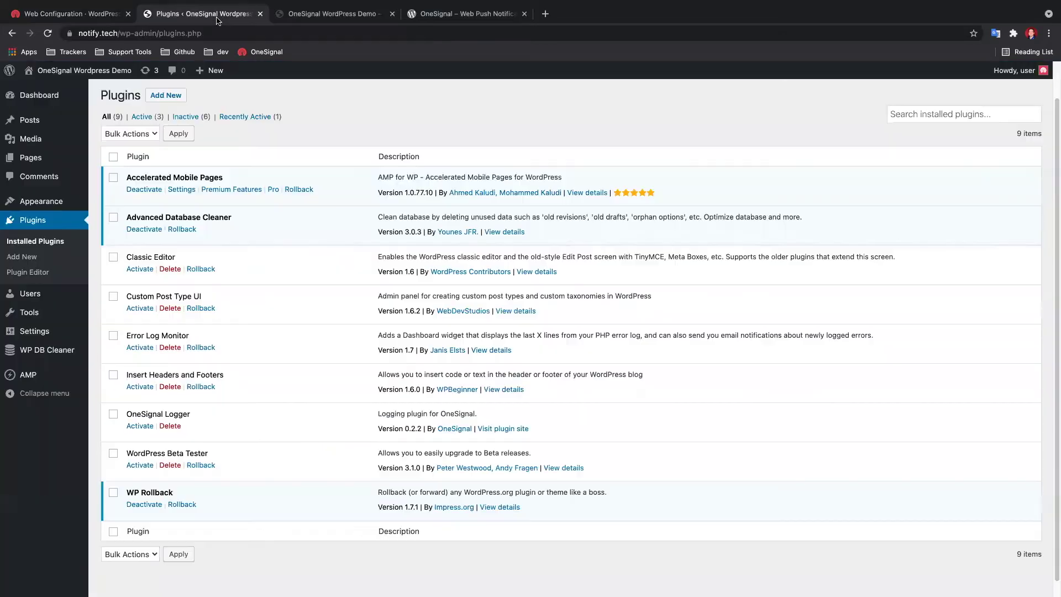
pyautogui.click(166, 96)
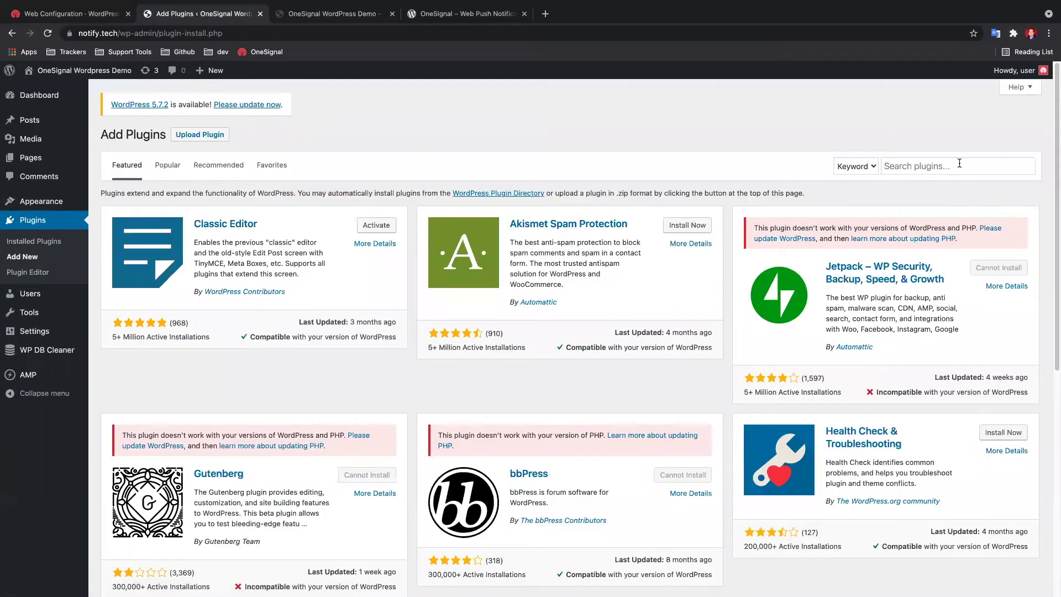
pyautogui.click(958, 166)
pyautogui.write('OneSignal')
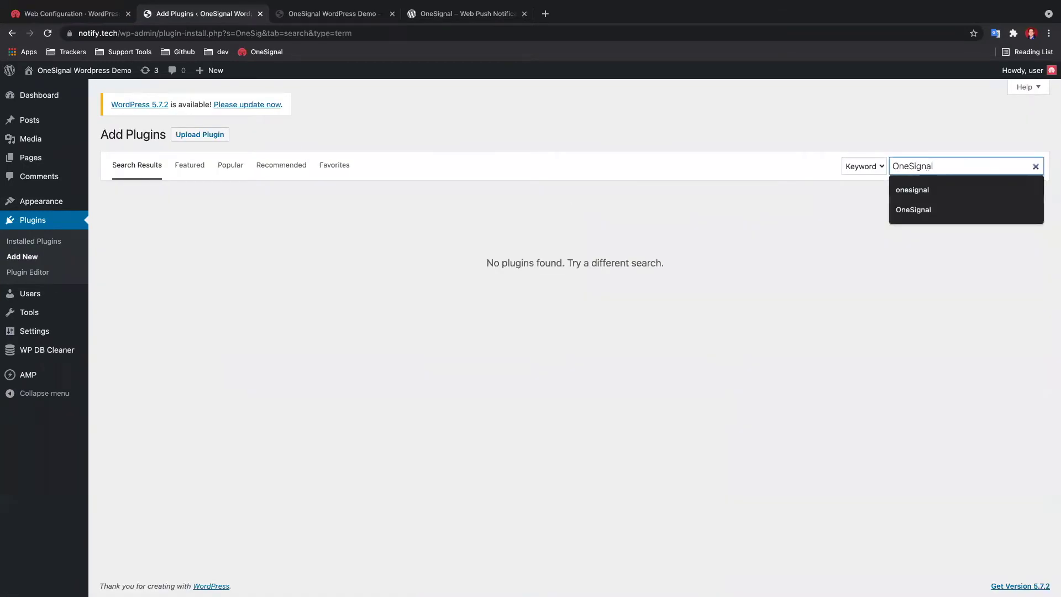
pyautogui.press('Return')
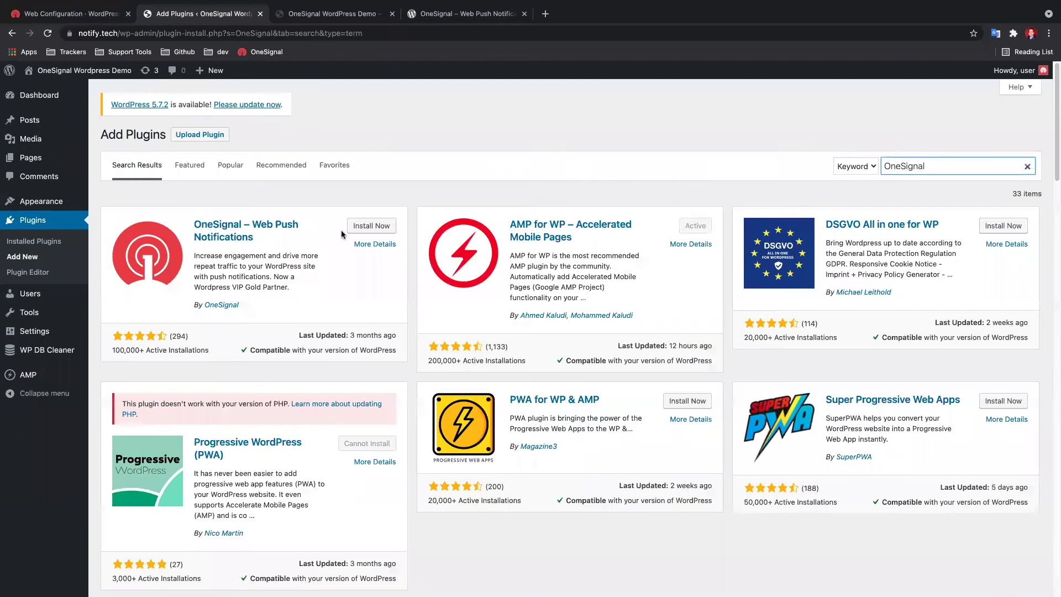
pyautogui.click(366, 228)
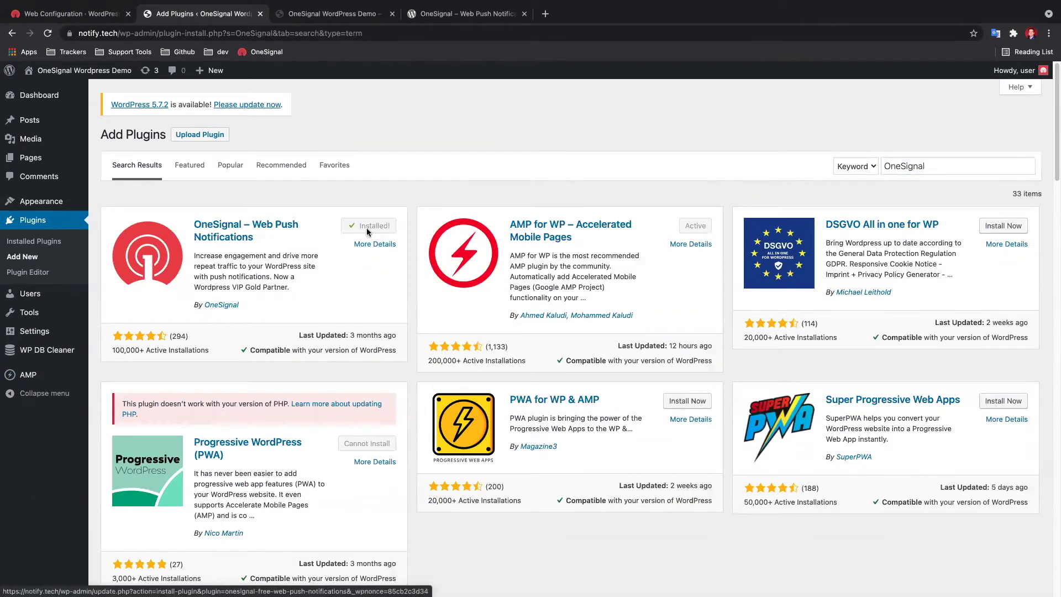
pyautogui.click(366, 227)
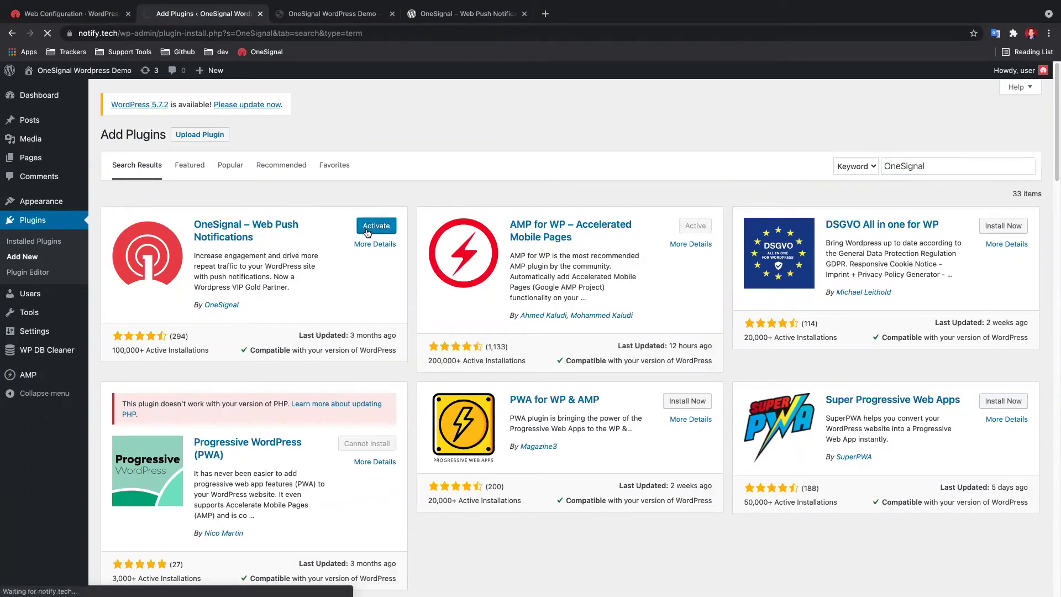
# Step: Paste the OneSignal App ID into the plugin's Configuration settings
pyautogui.click(77, 387)
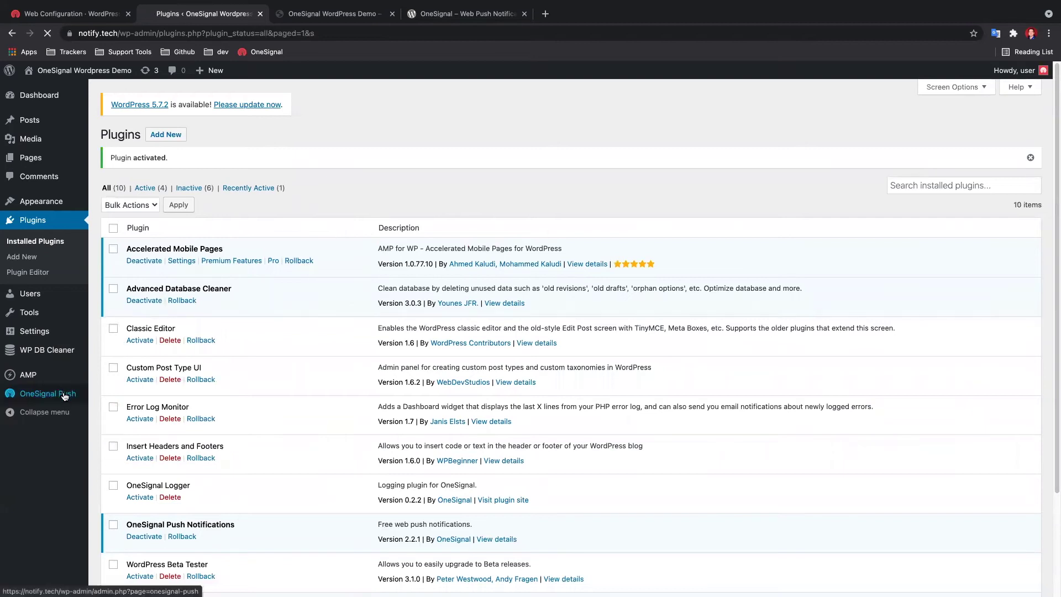
pyautogui.click(220, 296)
pyautogui.scroll(-3, 266, 298)
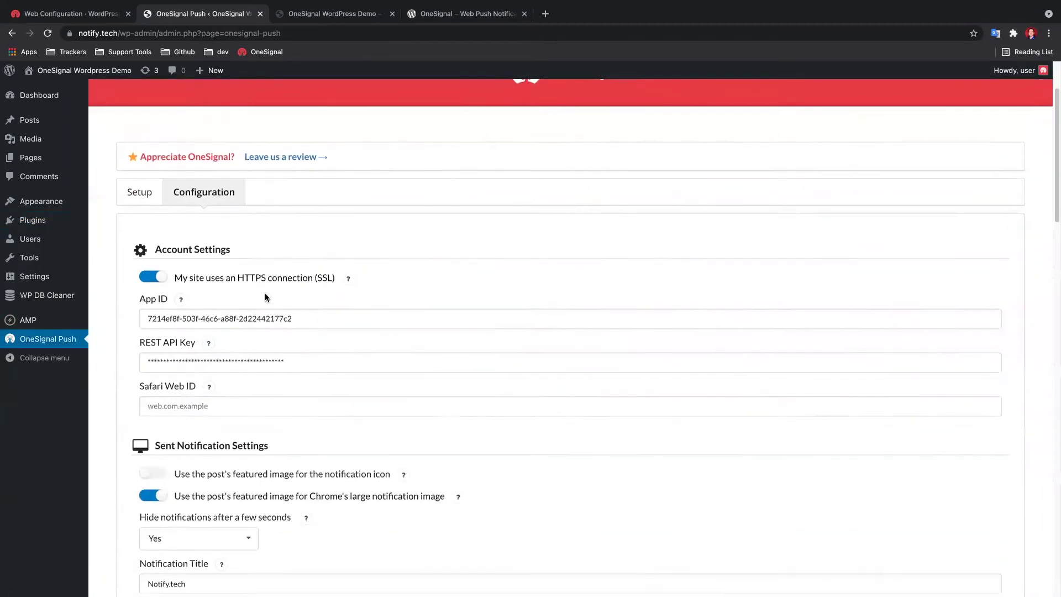
pyautogui.click(72, 14)
pyautogui.click(343, 232)
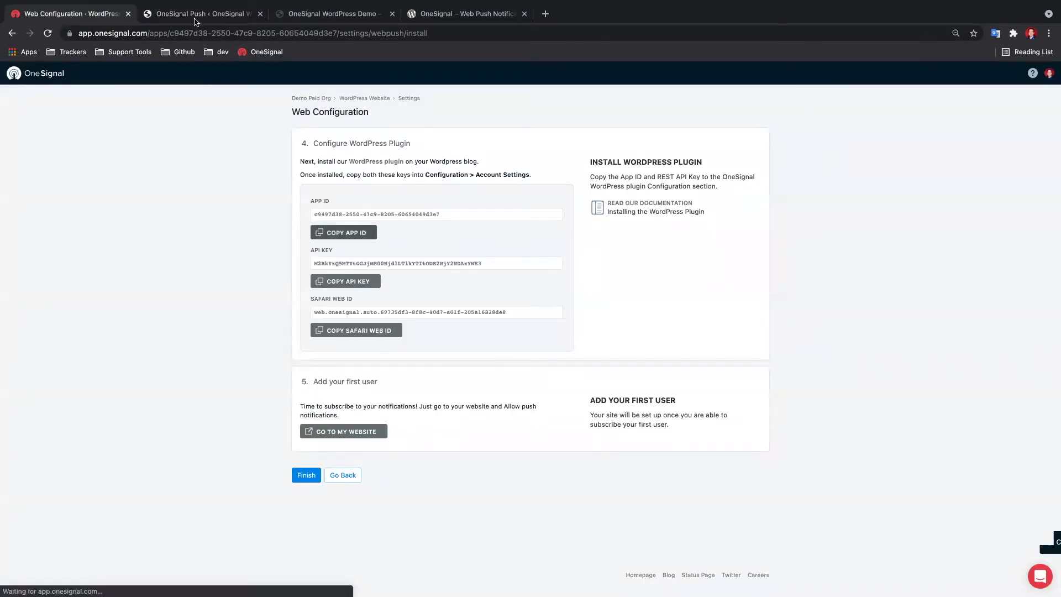
pyautogui.click(202, 14)
pyautogui.tripleClick(184, 289)
pyautogui.hotkey('ctrl', 'v')
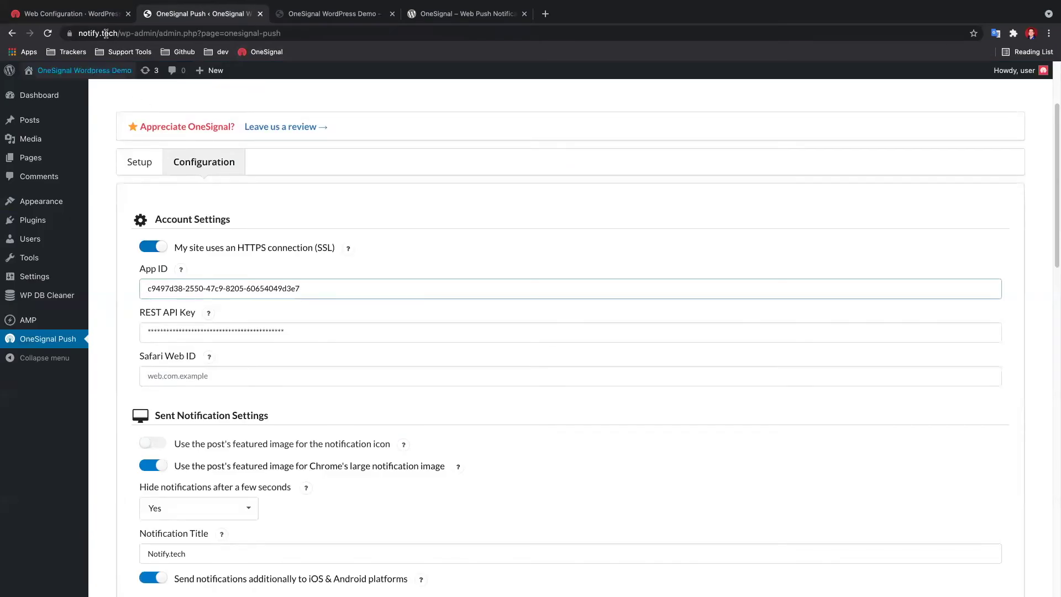
# Step: Paste the REST API Key and Safari Web ID copied from OneSignal
pyautogui.click(98, 13)
pyautogui.click(353, 281)
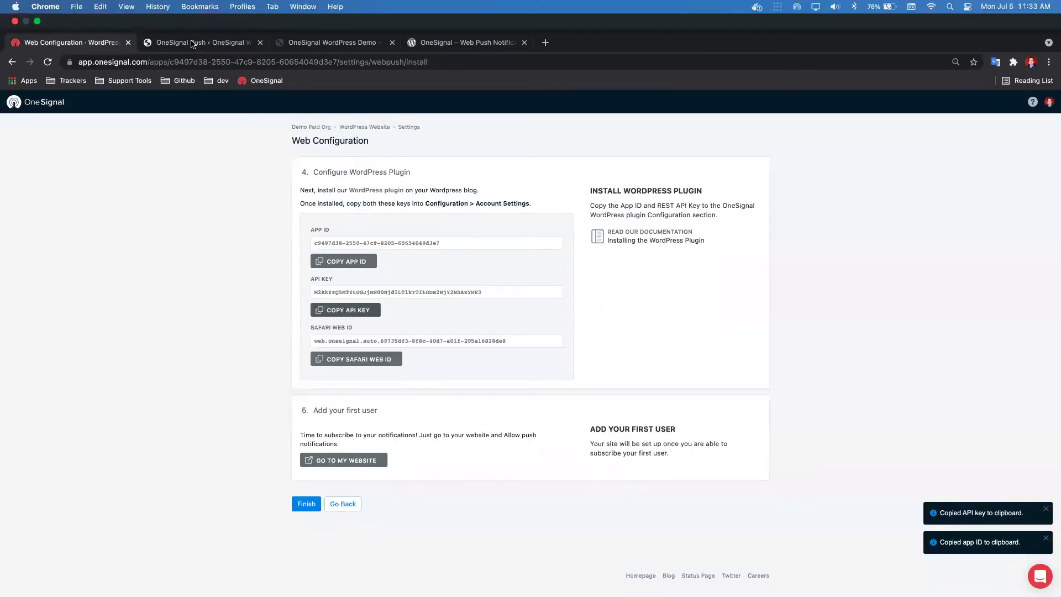
pyautogui.click(192, 43)
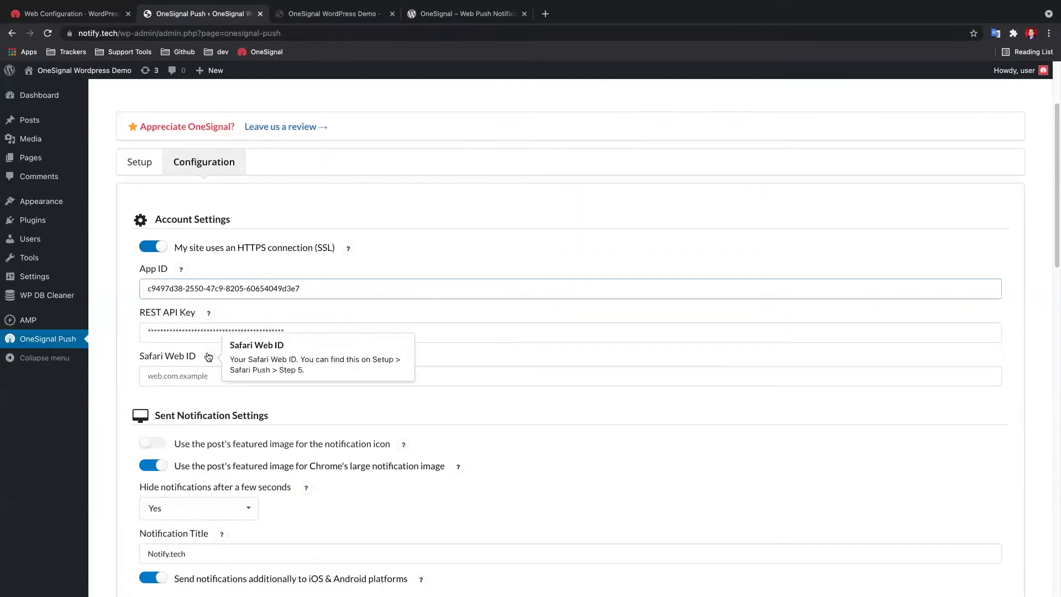
pyautogui.tripleClick(204, 358)
pyautogui.hotkey('ctrl', 'v')
pyautogui.press('super+1')
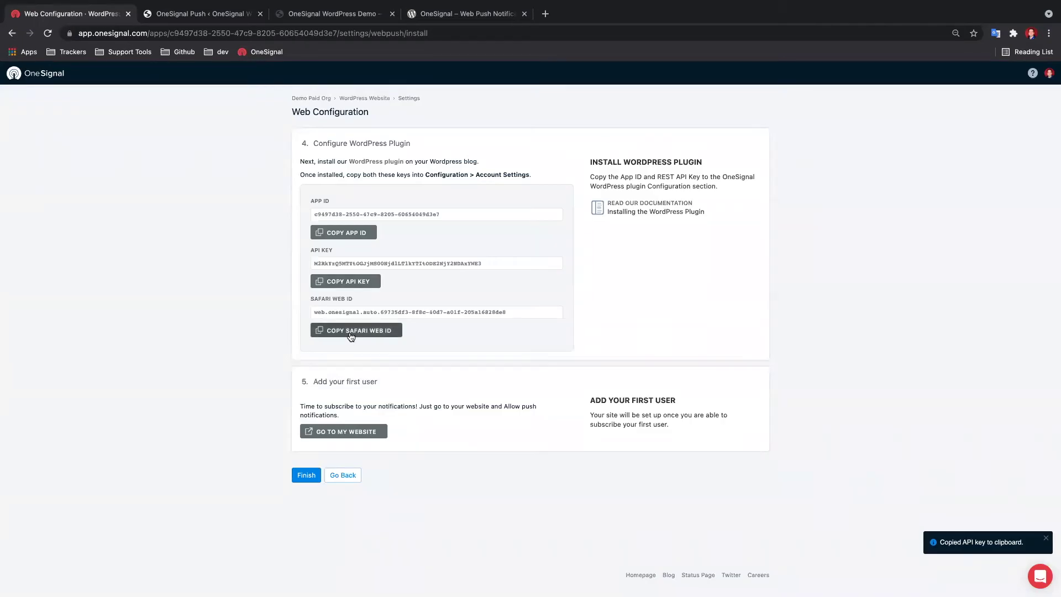
pyautogui.click(349, 330)
pyautogui.click(202, 14)
pyautogui.click(406, 376)
pyautogui.hotkey('ctrl', 'v')
pyautogui.click(407, 403)
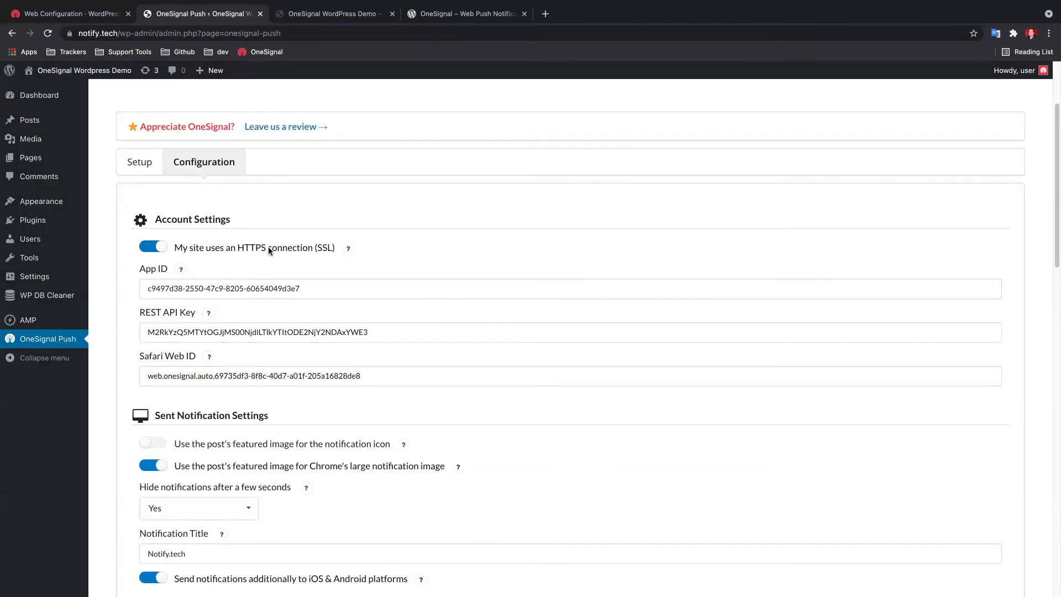
# Step: Keep the HTTPS connection setting on and save the plugin settings
pyautogui.click(163, 249)
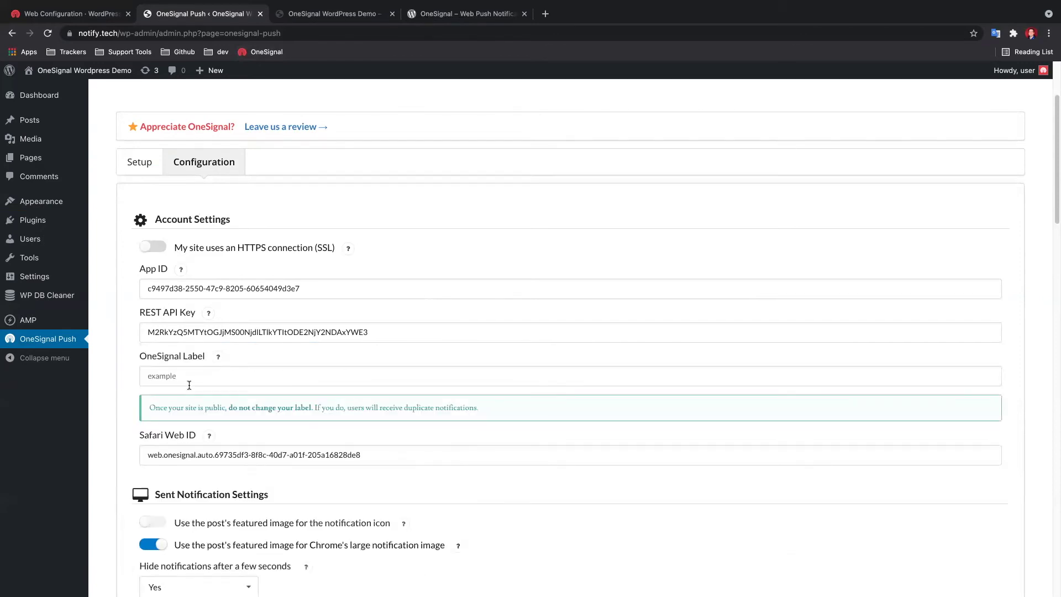
pyautogui.click(100, 14)
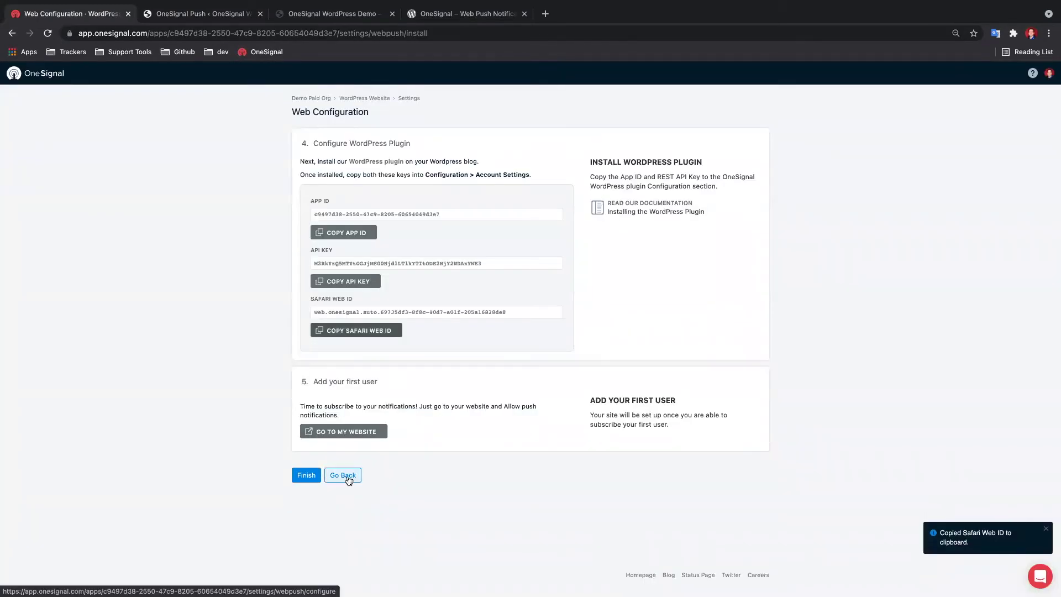
pyautogui.click(224, 15)
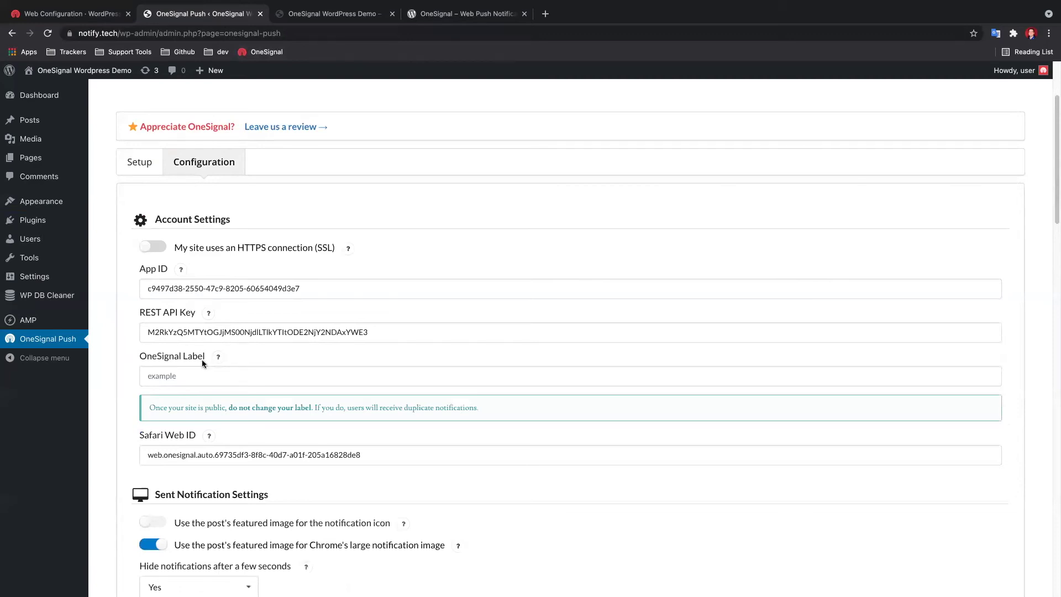
pyautogui.click(147, 251)
pyautogui.scroll(-7, 209, 207)
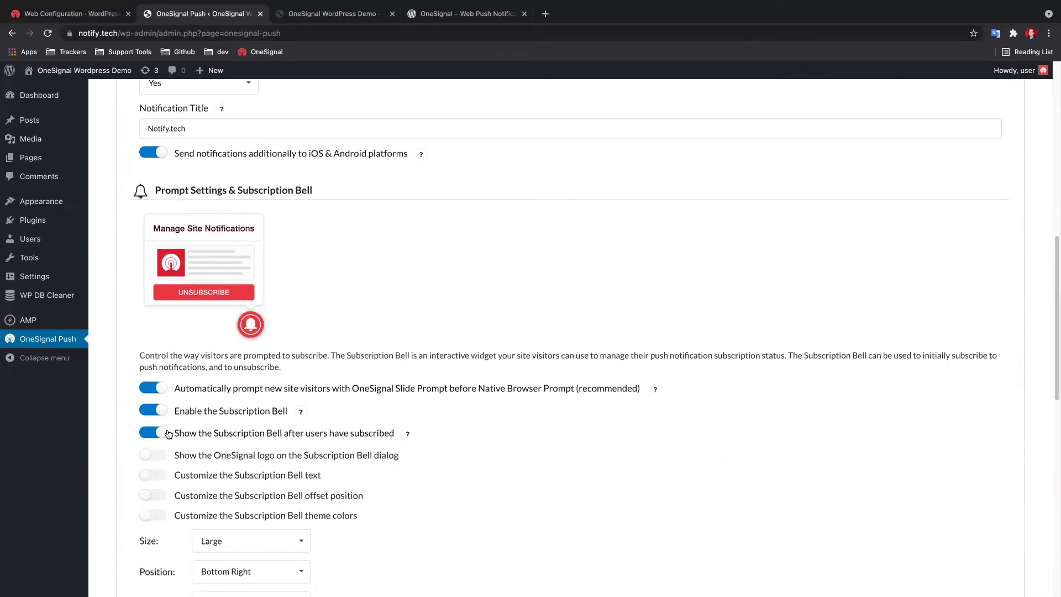
pyautogui.scroll(-12, 251, 420)
pyautogui.click(148, 522)
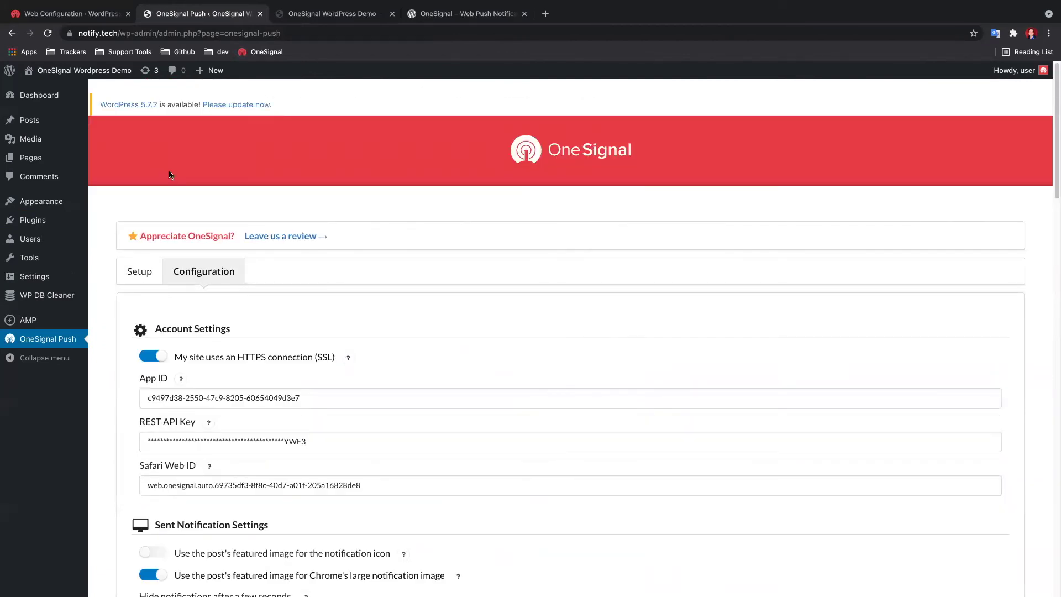
# Step: Visit notify.tech and allow push notifications on the site and Chrome prompts
pyautogui.moveTo(83, 70)
pyautogui.click(47, 95)
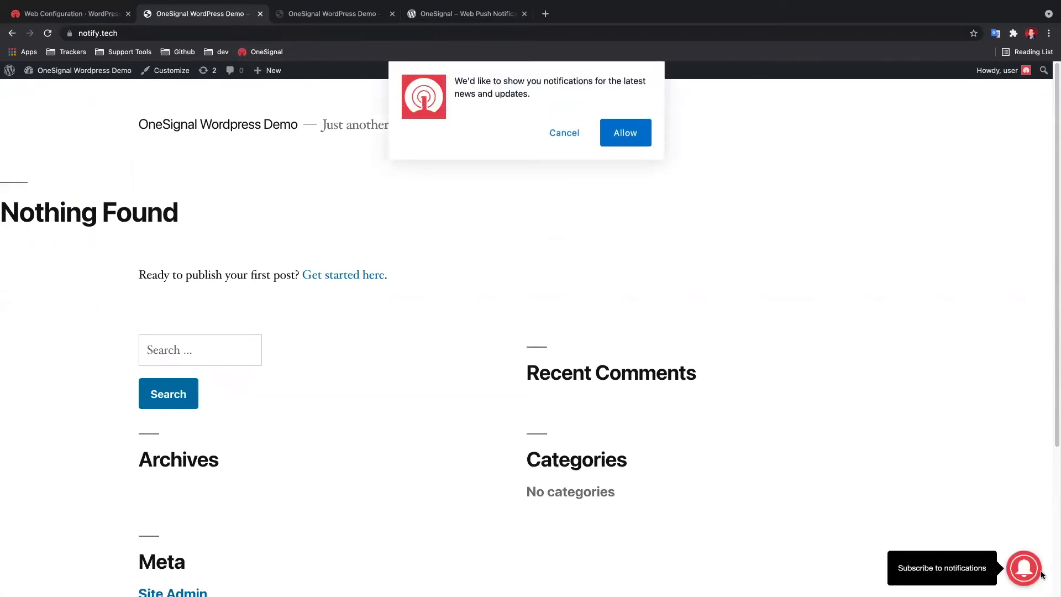
pyautogui.click(620, 134)
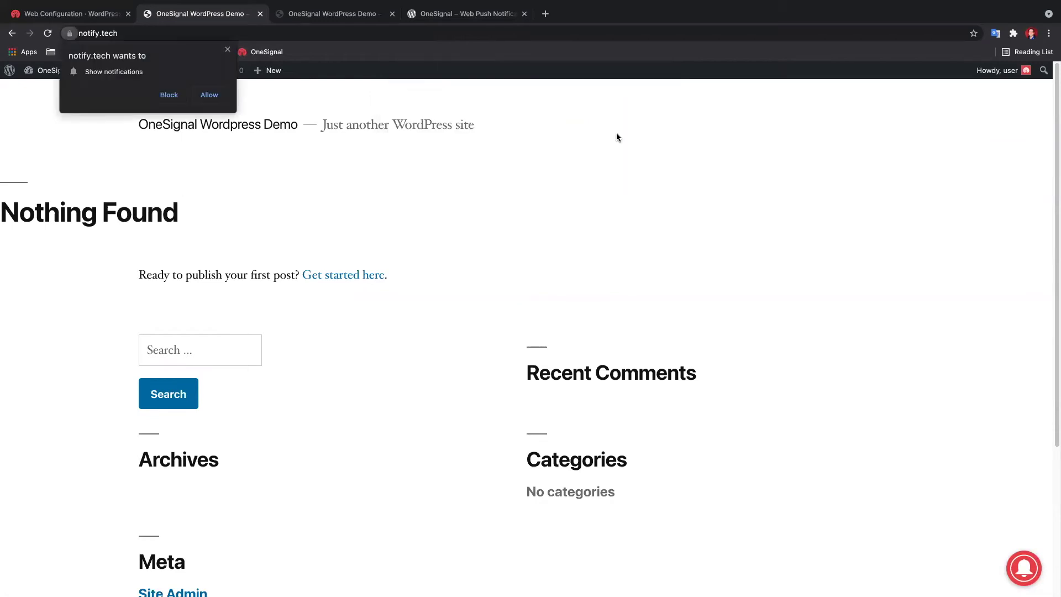
pyautogui.click(210, 96)
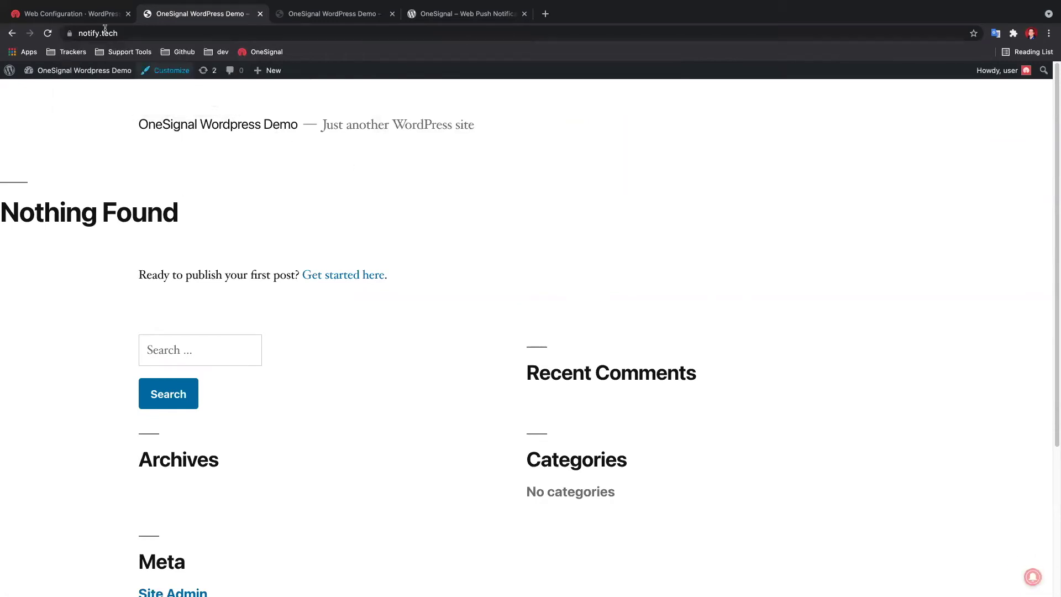
pyautogui.click(88, 19)
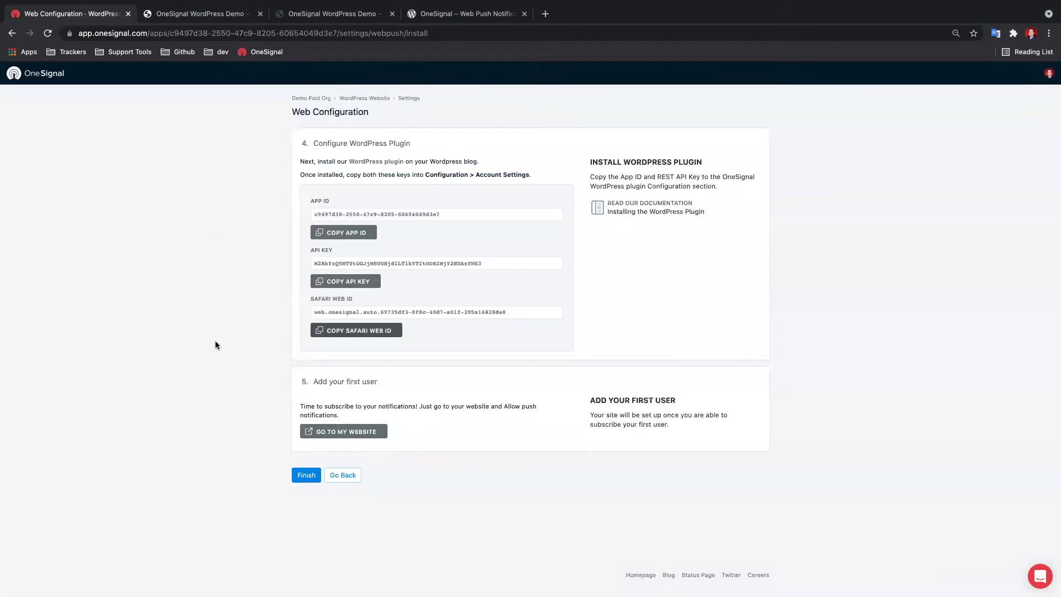
# Step: Finish setup, then view Audience segments and the All Users list with one subscriber
pyautogui.click(307, 477)
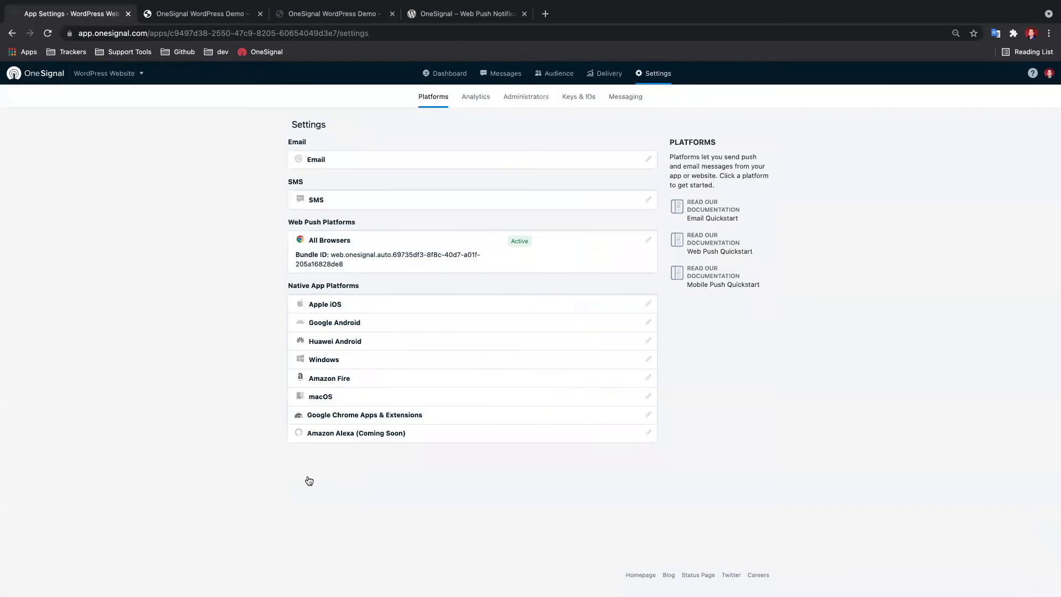
pyautogui.click(546, 79)
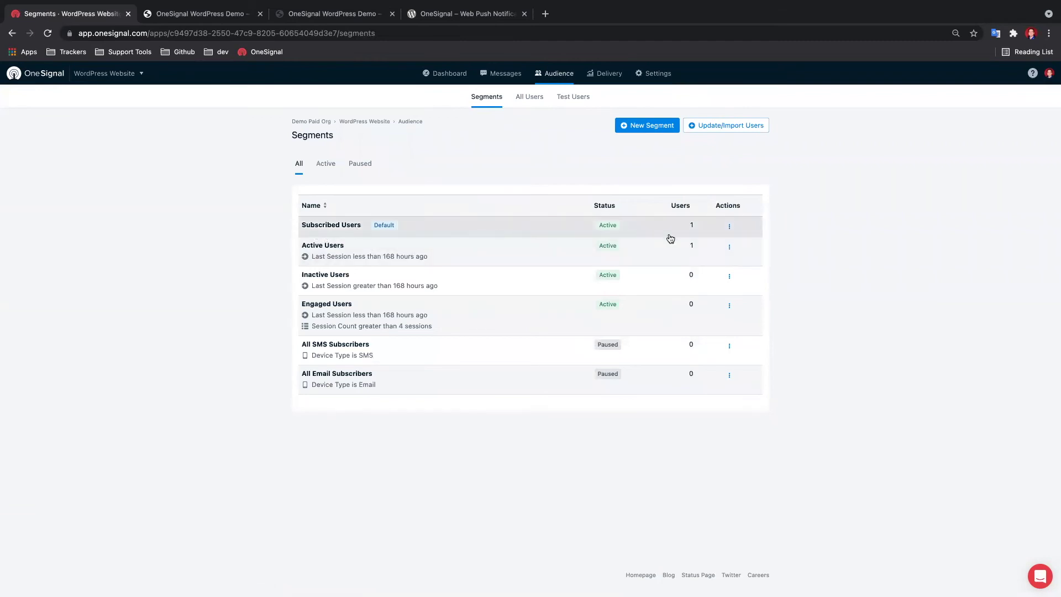
pyautogui.click(524, 102)
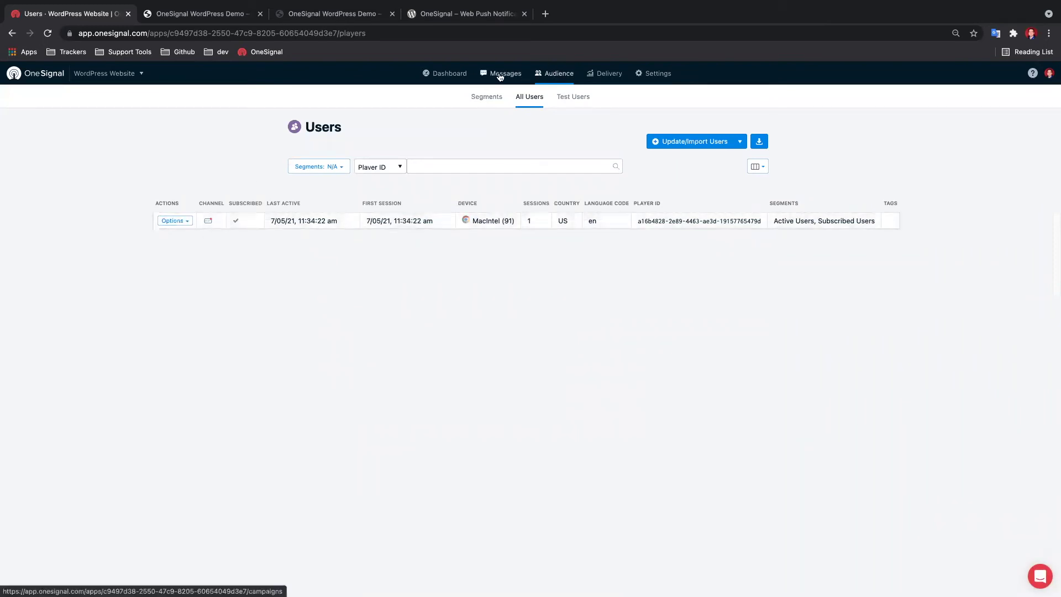
# Step: Compose and send a push titled 'Hi there' with message 'This is my test!'
pyautogui.click(500, 76)
pyautogui.click(728, 123)
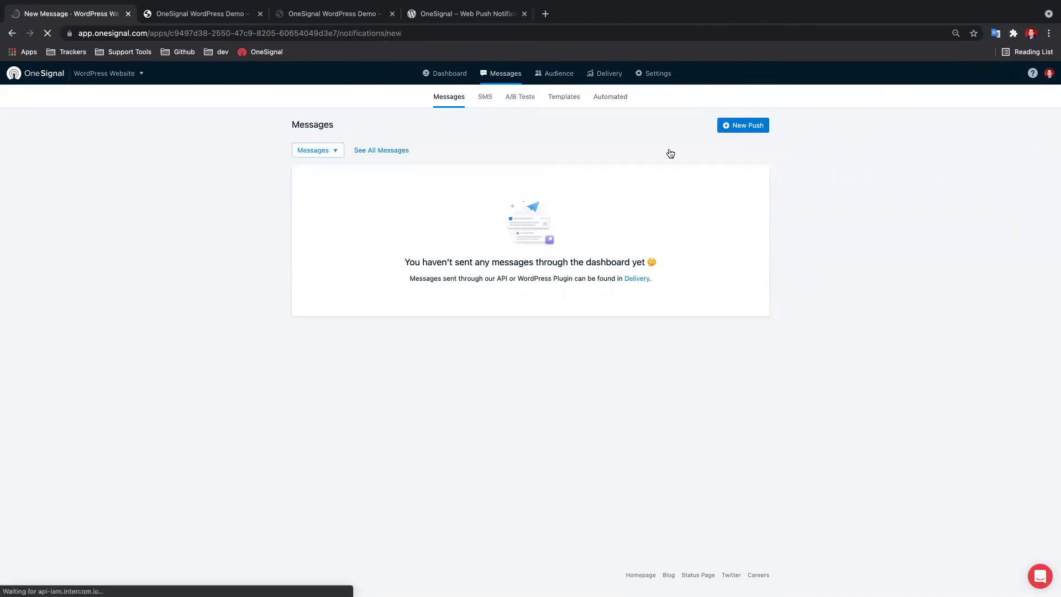
pyautogui.click(387, 288)
pyautogui.write('Hi there')
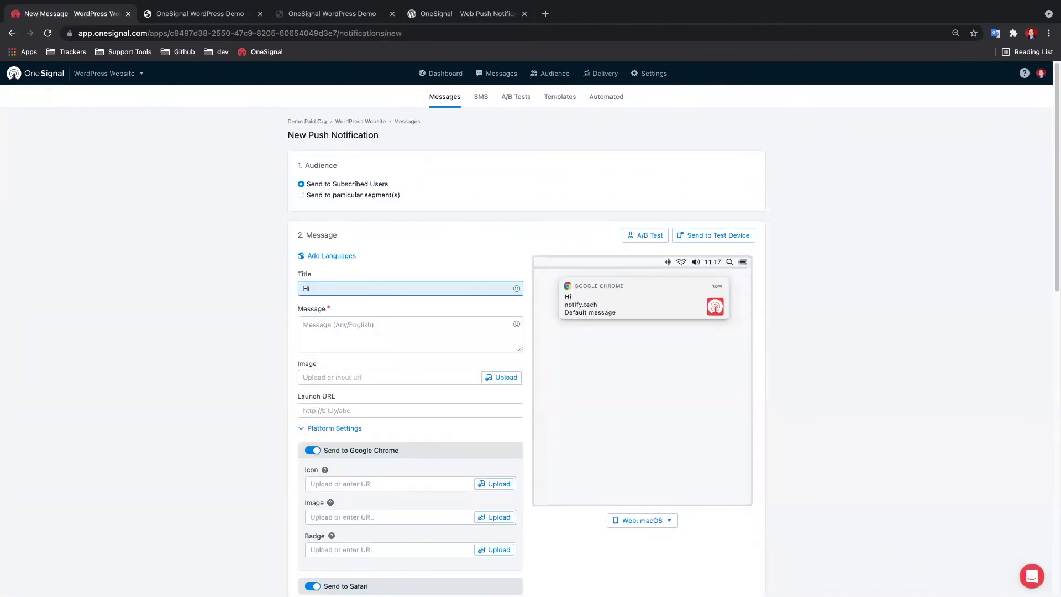
pyautogui.click(363, 331)
pyautogui.write('This is my test!!')
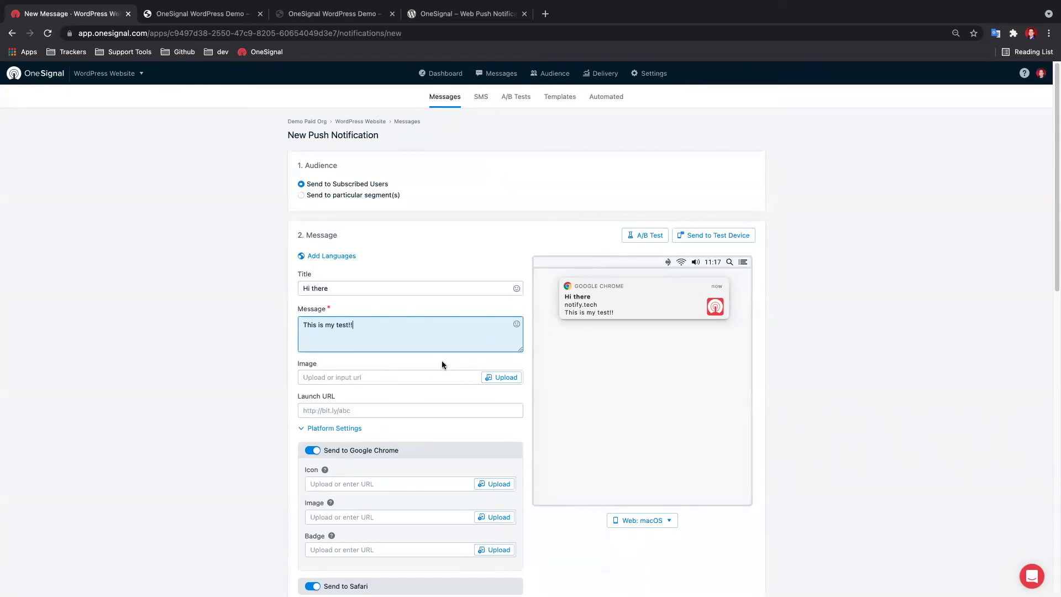
pyautogui.scroll(-10, 442, 360)
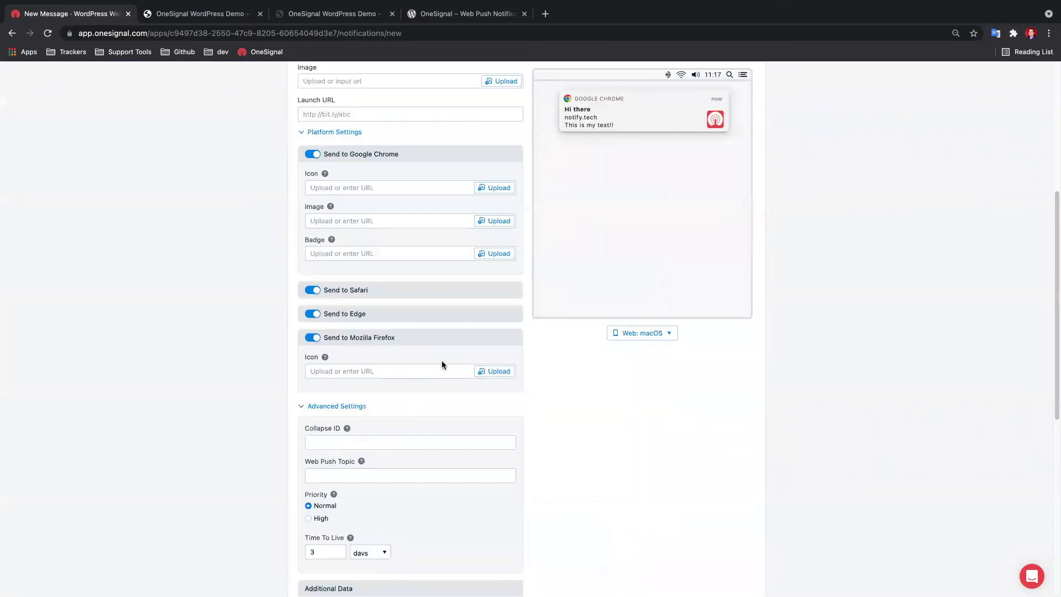
pyautogui.click(322, 544)
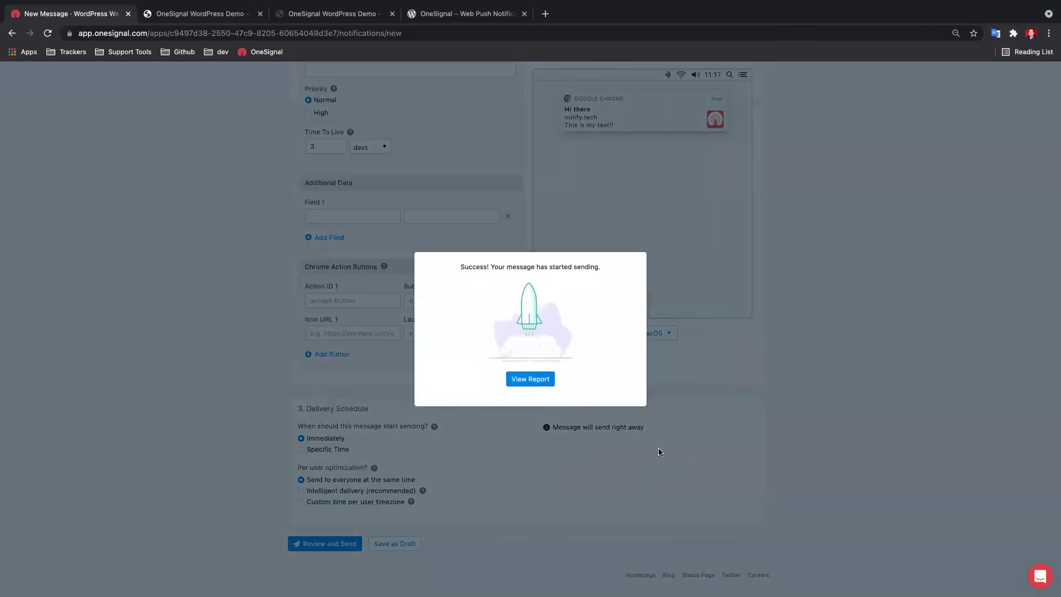
# Step: Open the message's delivery report and confirm the notification arrived on the desktop
pyautogui.click(530, 379)
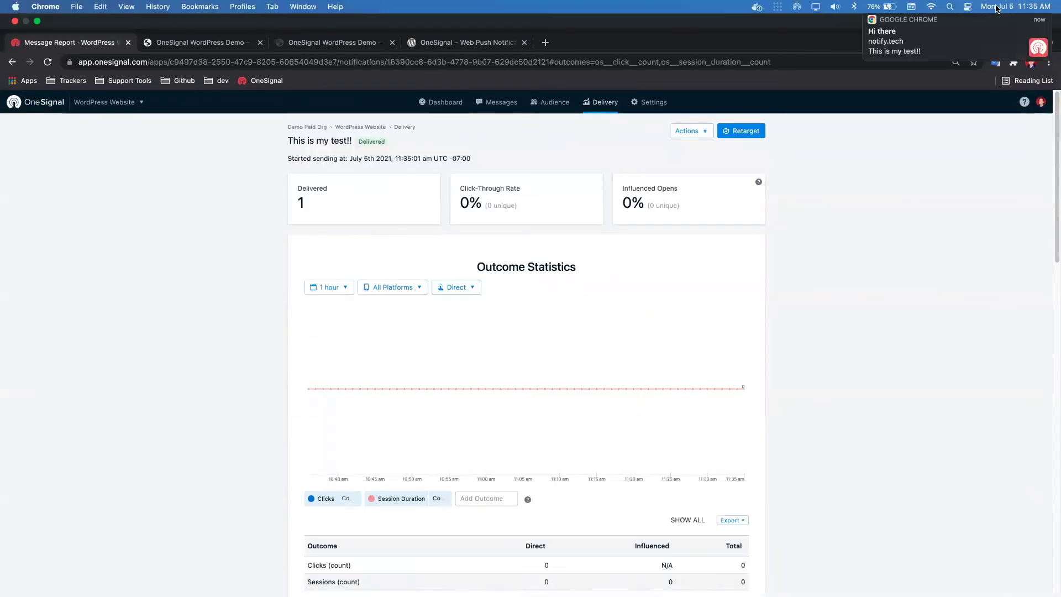
pyautogui.click(995, 6)
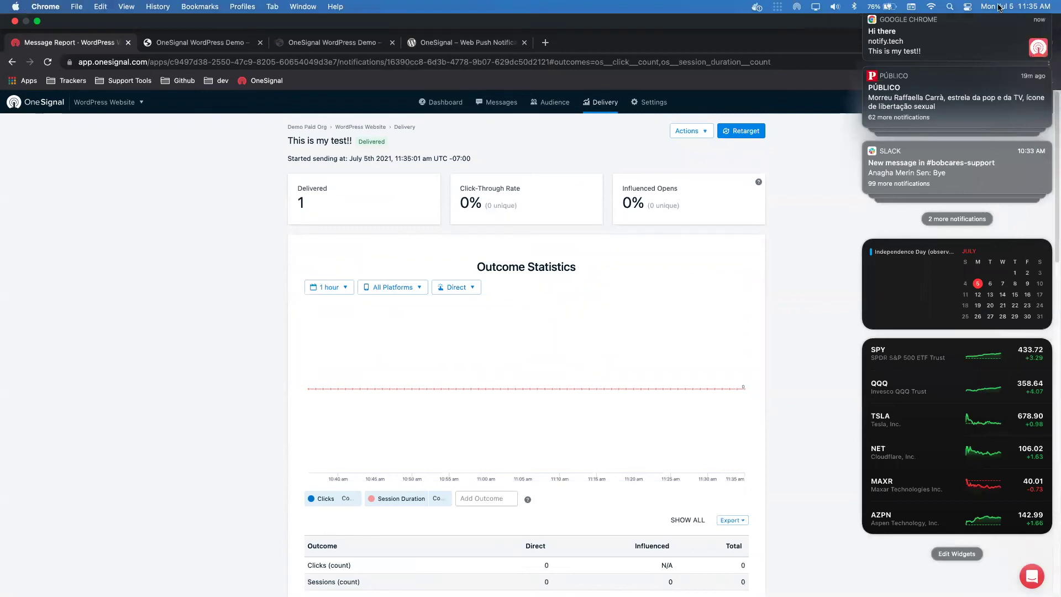
pyautogui.click(1000, 7)
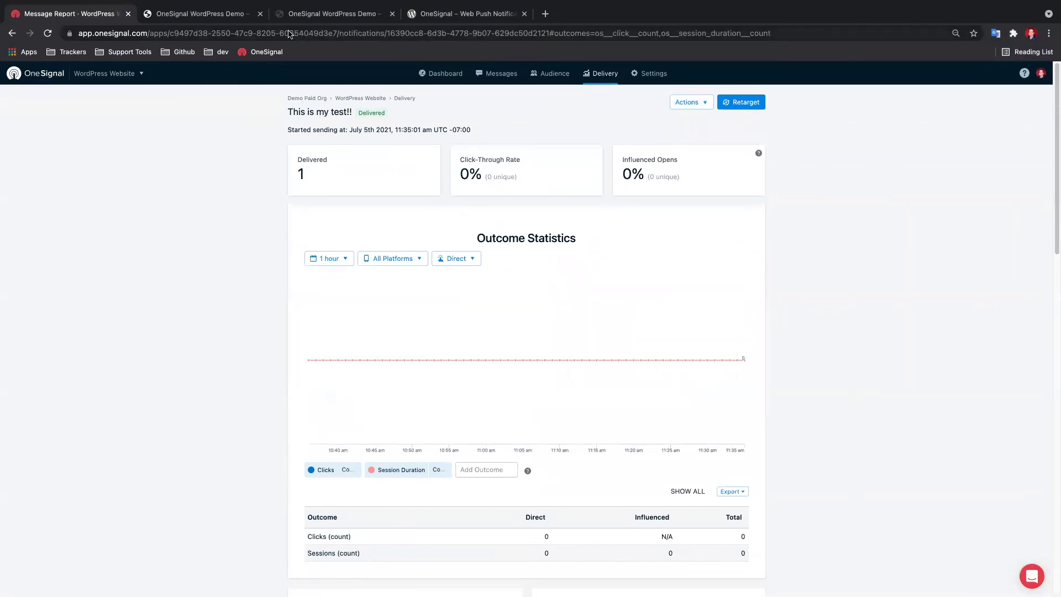
# Step: In the WordPress admin, start a new post titled 'This is my new post'
pyautogui.click(197, 17)
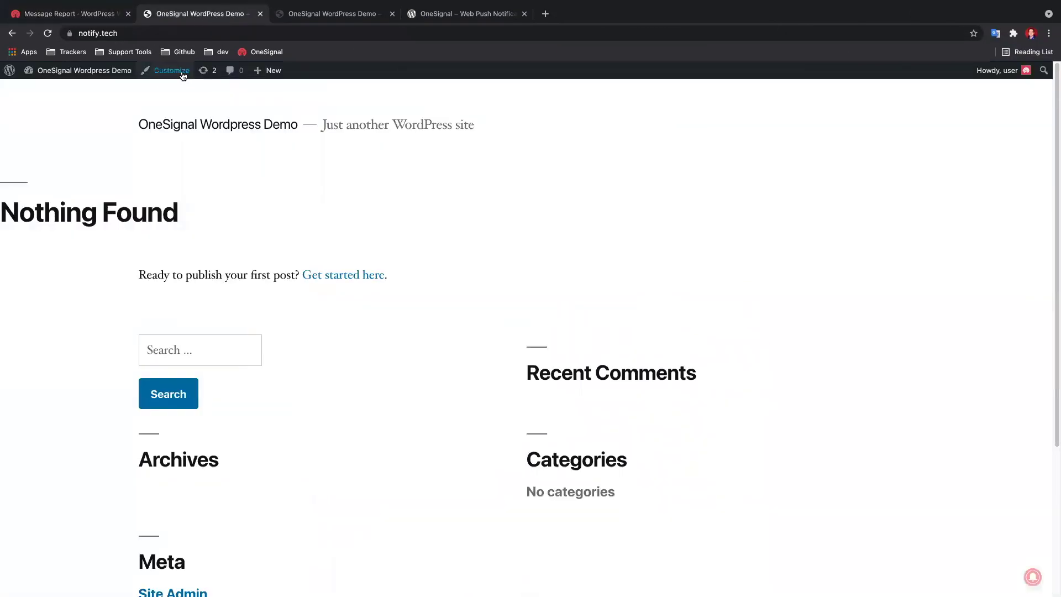
pyautogui.moveTo(67, 71)
pyautogui.click(43, 88)
pyautogui.click(41, 163)
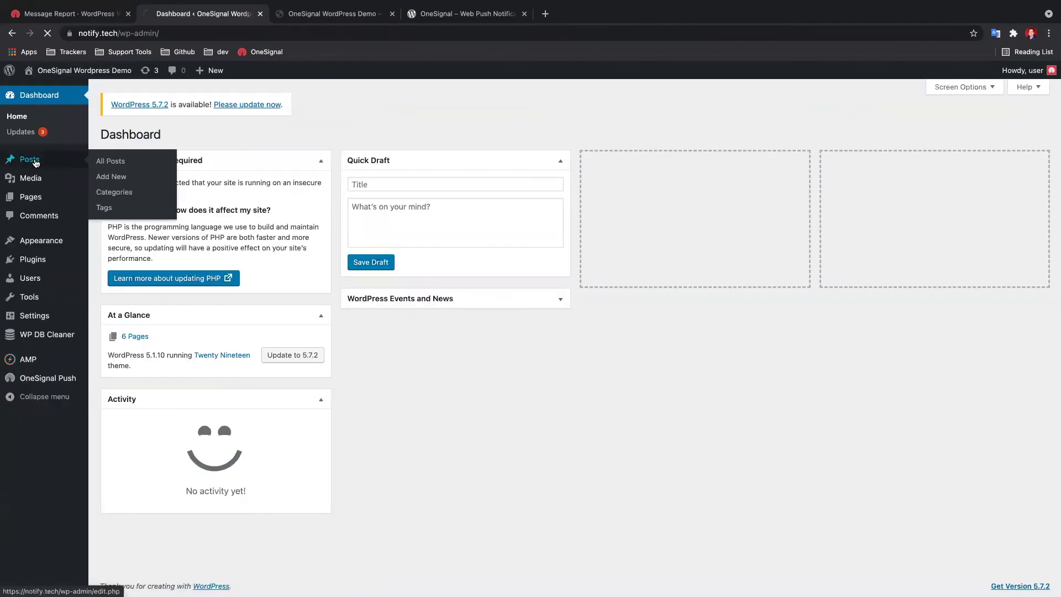
pyautogui.click(157, 138)
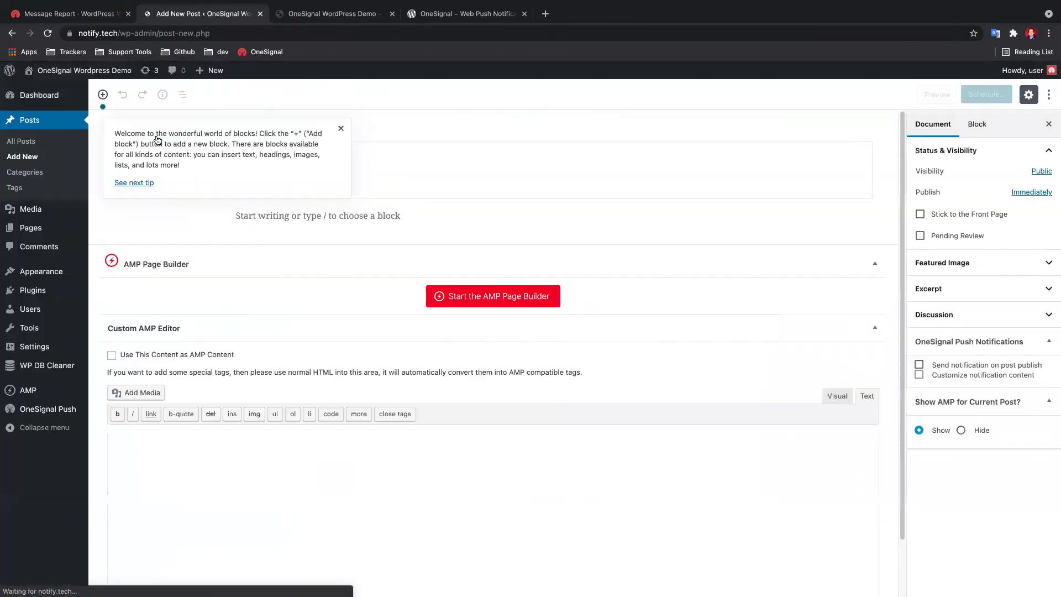
pyautogui.click(342, 131)
pyautogui.click(191, 165)
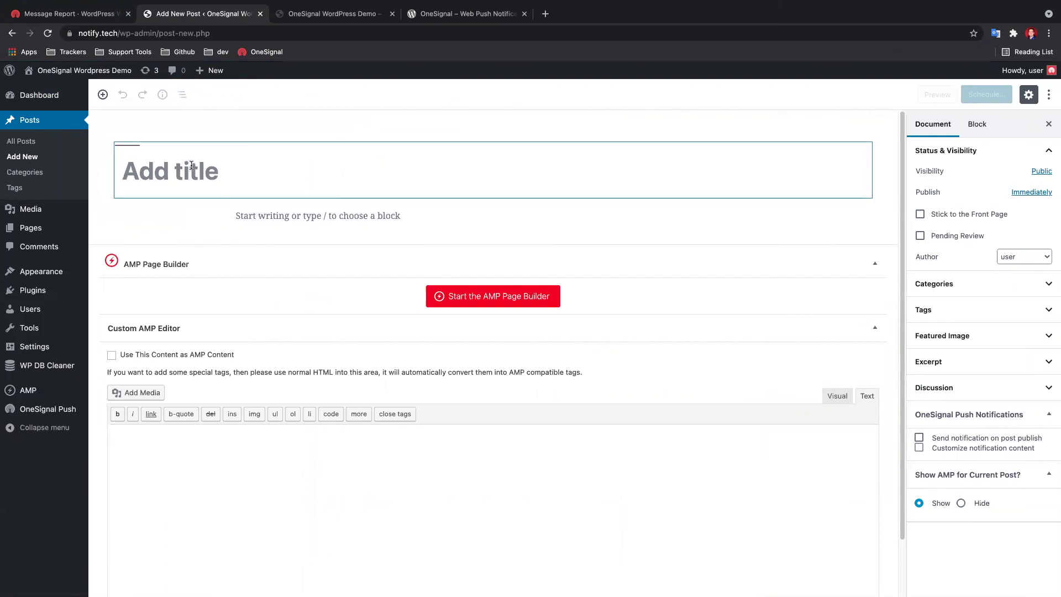
pyautogui.write('This is my new post')
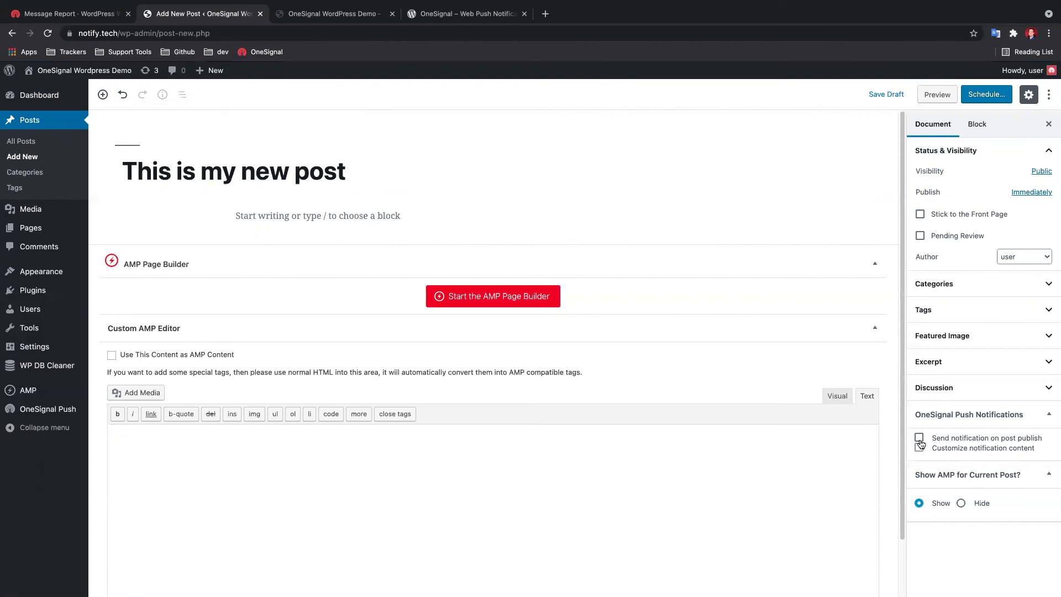
# Step: Enable a push on publish with custom title 'This is my new title', then publish the post
pyautogui.click(920, 438)
pyautogui.click(920, 448)
pyautogui.click(935, 478)
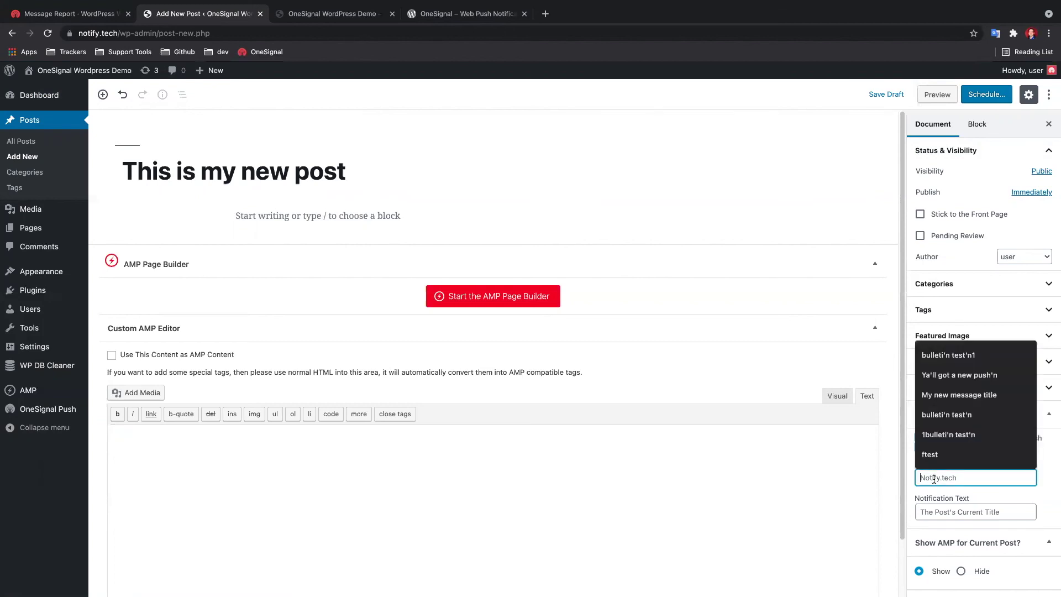
pyautogui.write('This is my new title')
pyautogui.press('Tab')
pyautogui.write('Th')
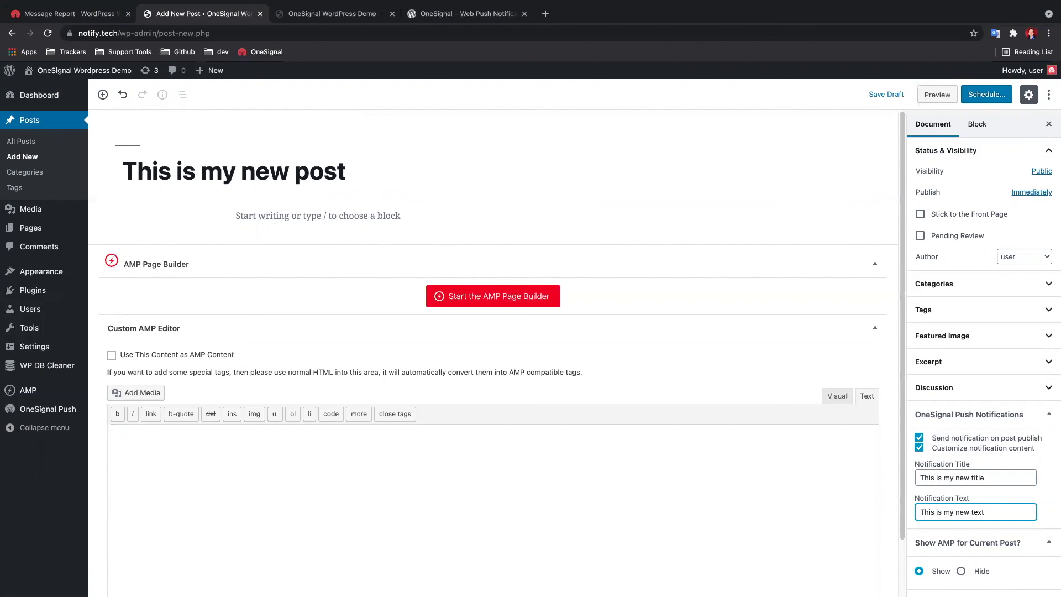
pyautogui.click(981, 95)
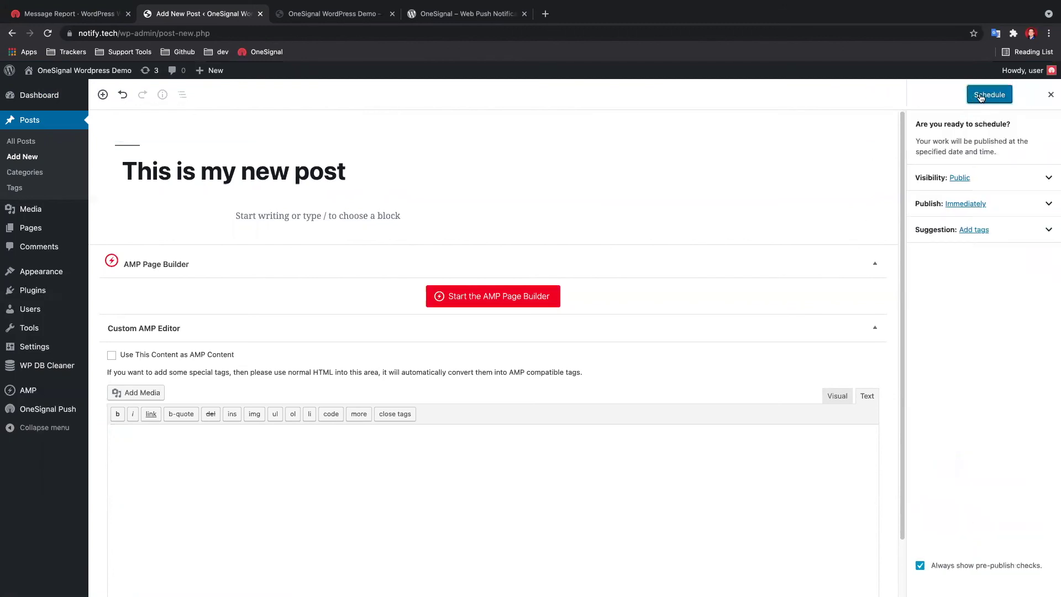
pyautogui.click(981, 95)
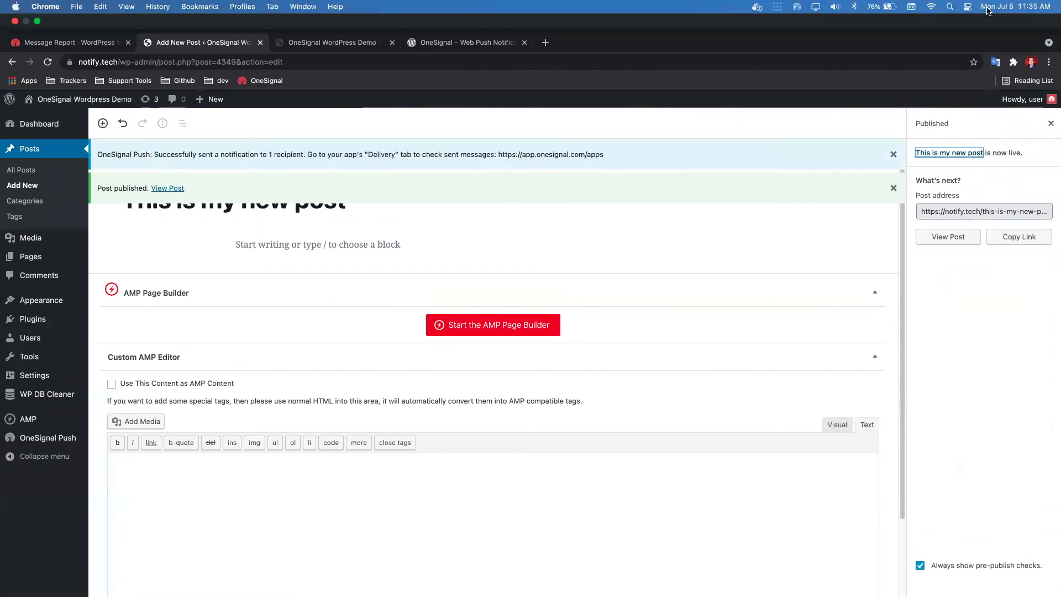
# Step: Check that the post's push notification arrived
pyautogui.click(987, 9)
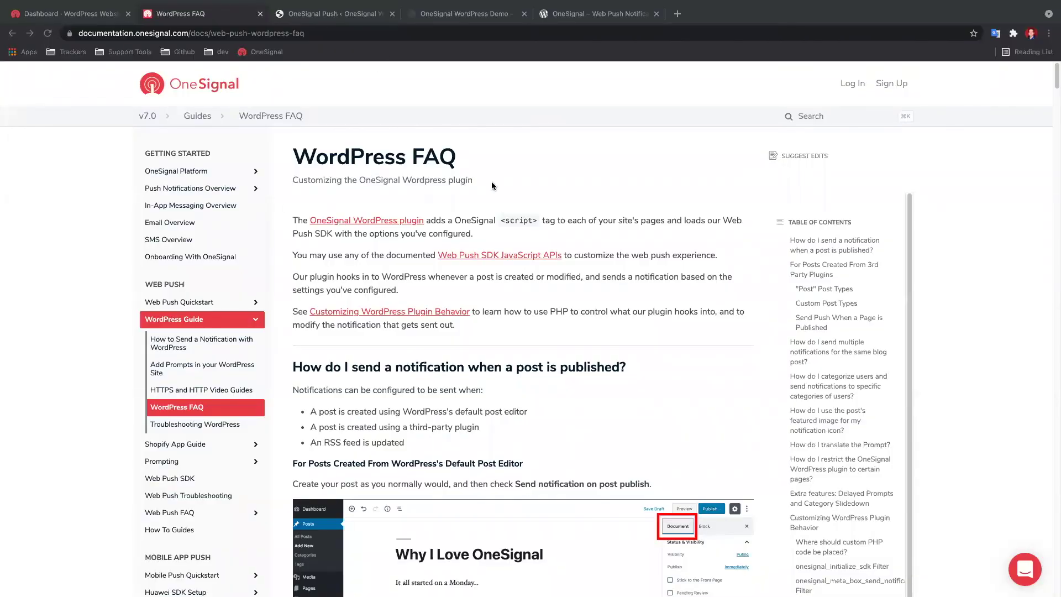
pyautogui.scroll(-4, 448, 223)
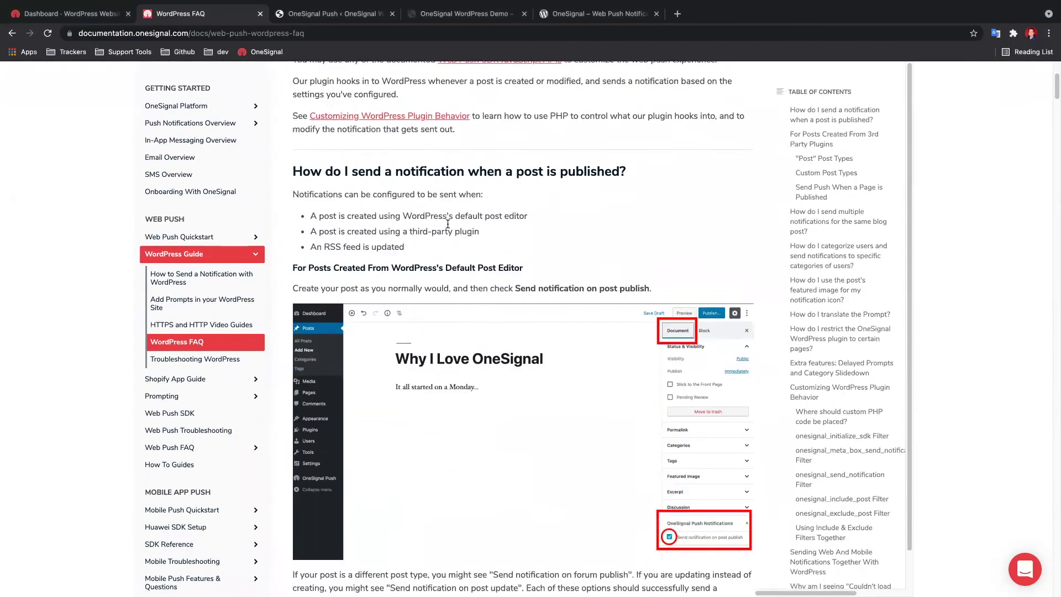
pyautogui.scroll(-7, 448, 224)
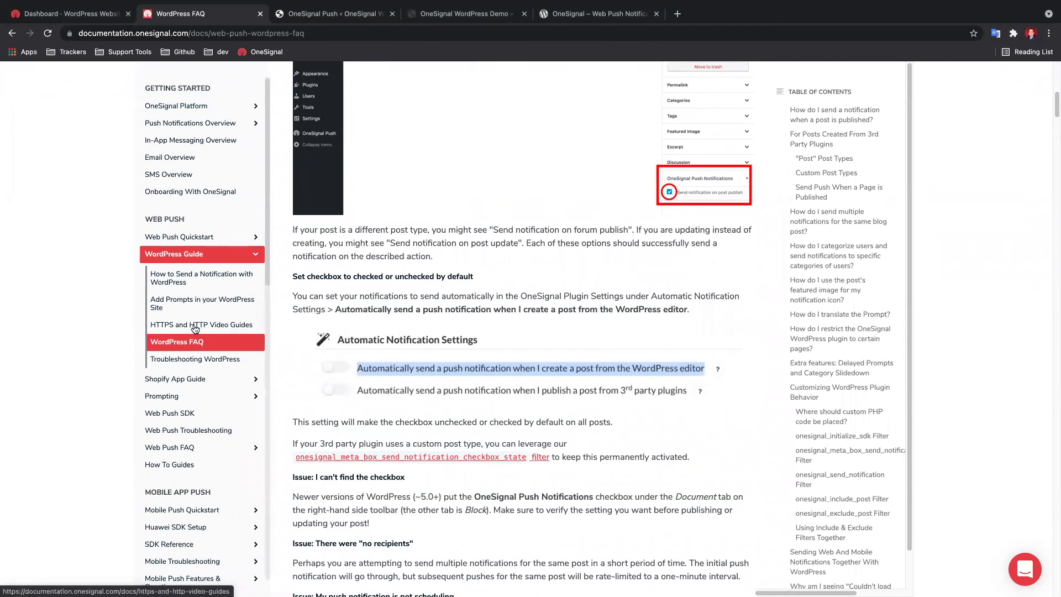
# Step: Back on the OneSignal dashboard, start a new conversation in the support widget
pyautogui.click(105, 16)
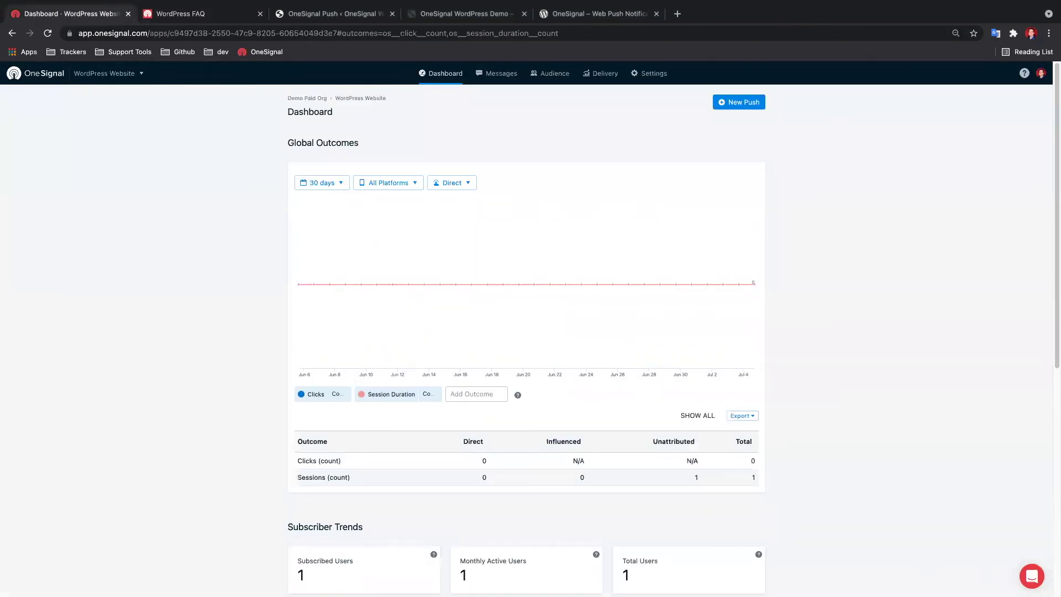
pyautogui.click(1031, 573)
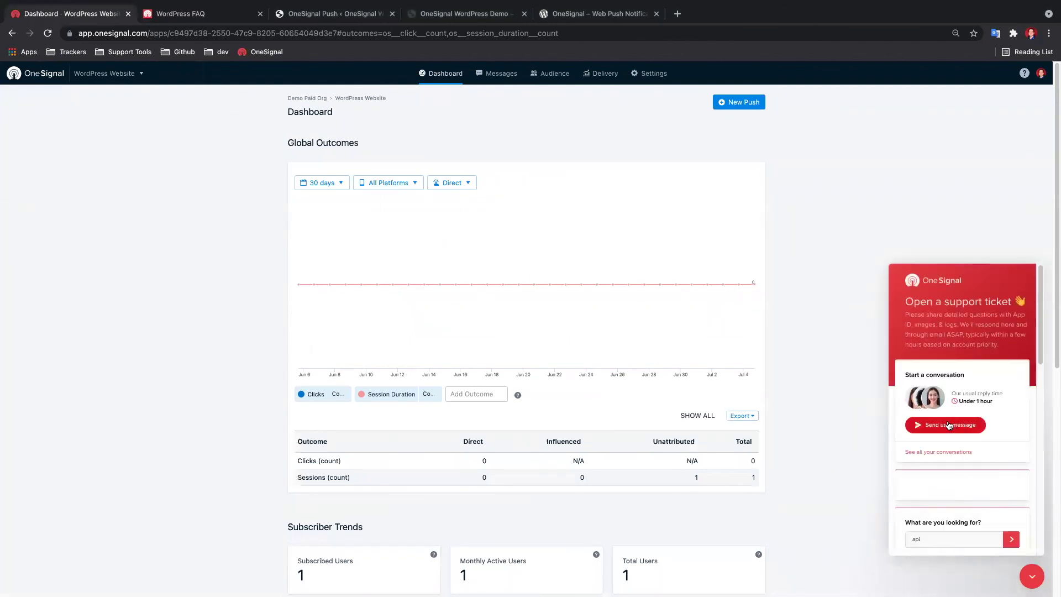
pyautogui.click(948, 424)
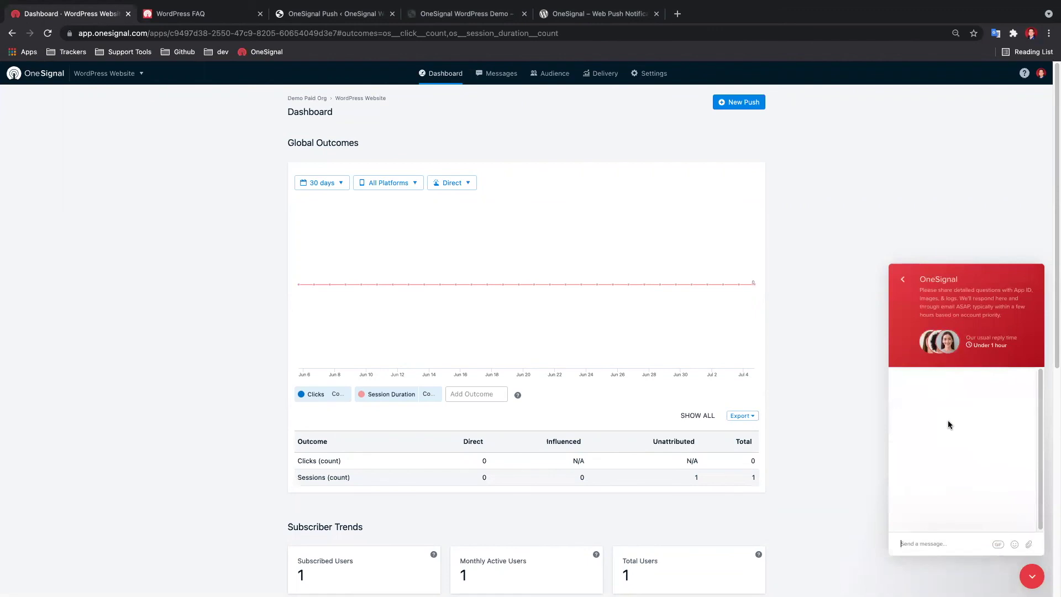